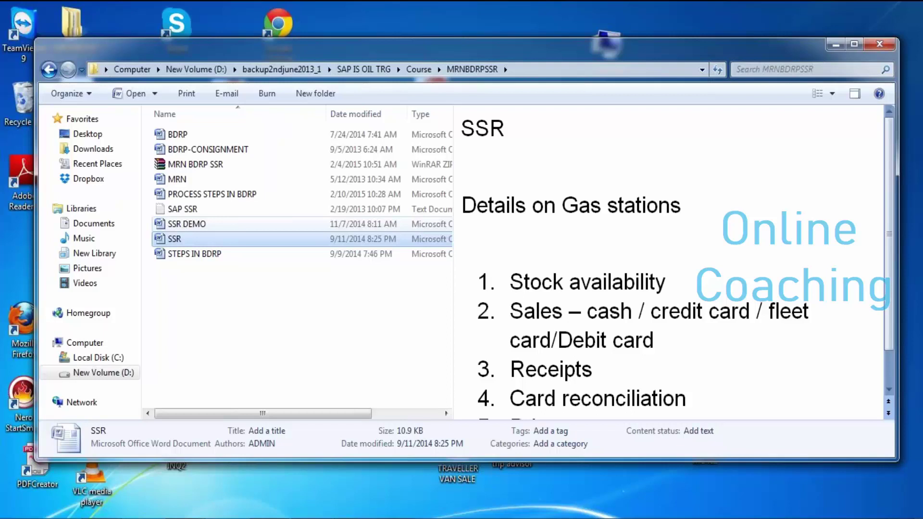
Review the SSR outline on page two of SSR DEMO, then minimize Word to reach SAP Logon.
double_click(186, 224)
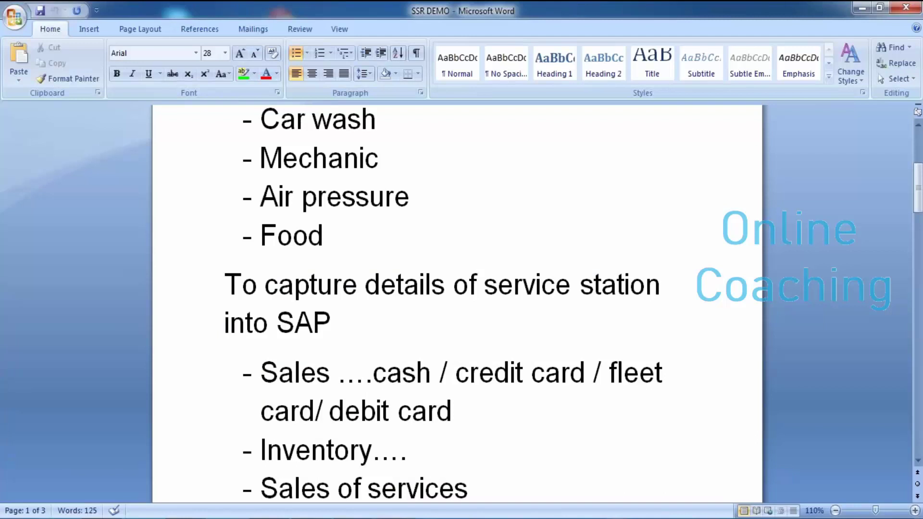
key(Page_Down)
key(Page_Down)
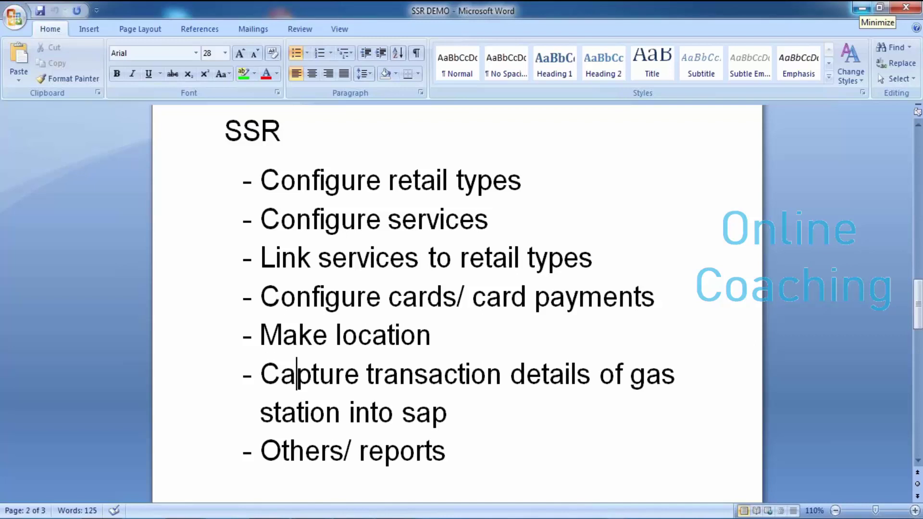
click(862, 8)
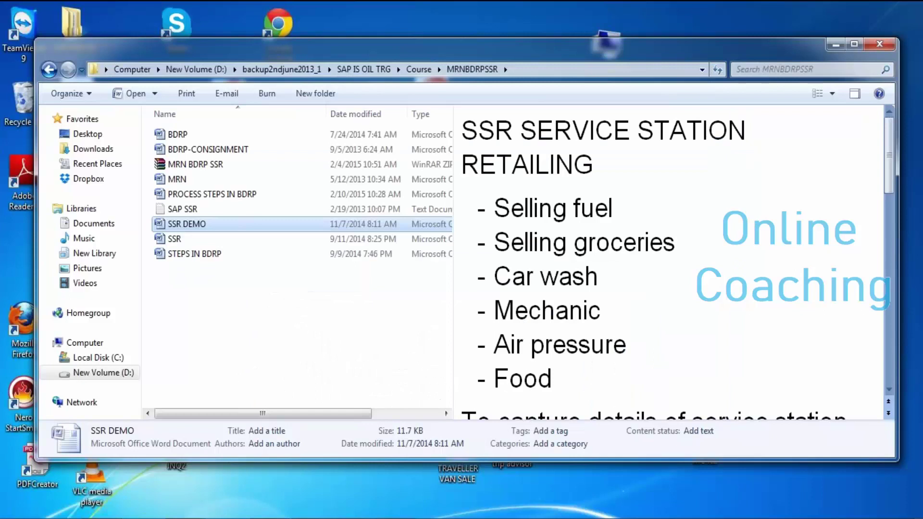
key(super+d)
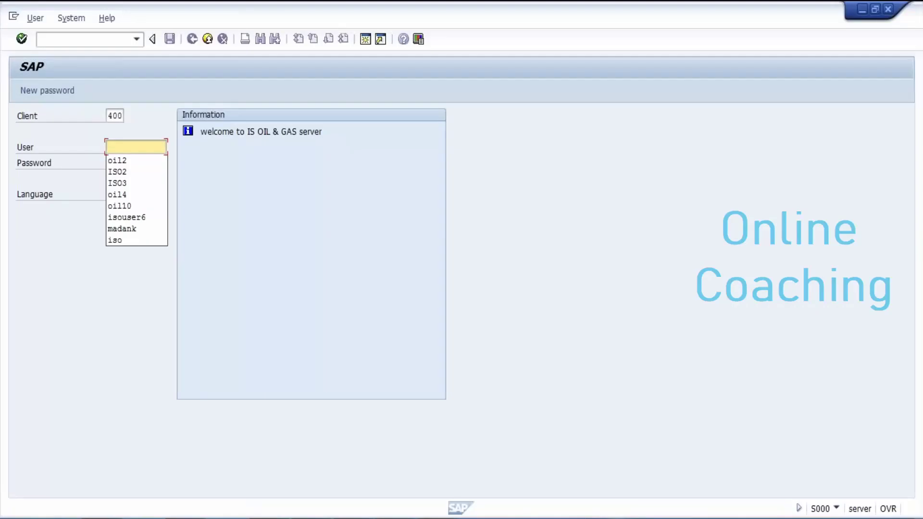
Log on to the IS Oil & Gas server in client 400 with the saved user and password.
key(Down)
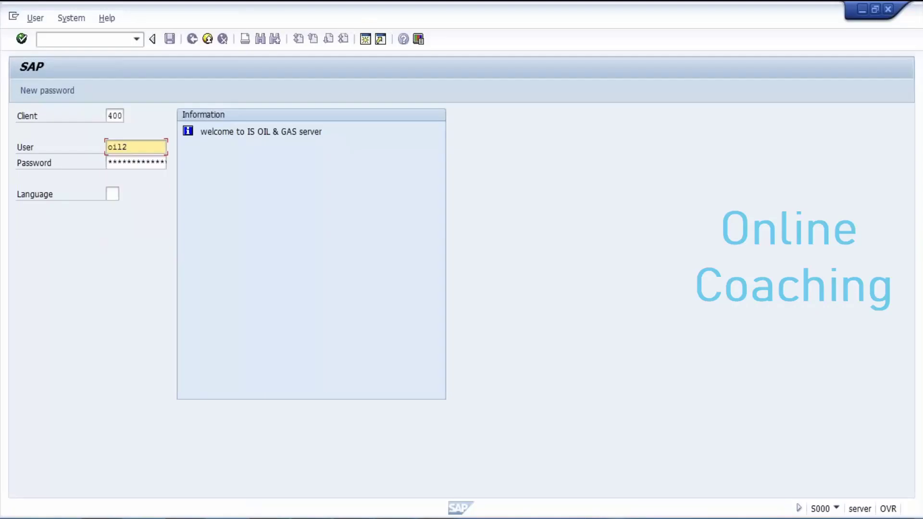
key(Tab)
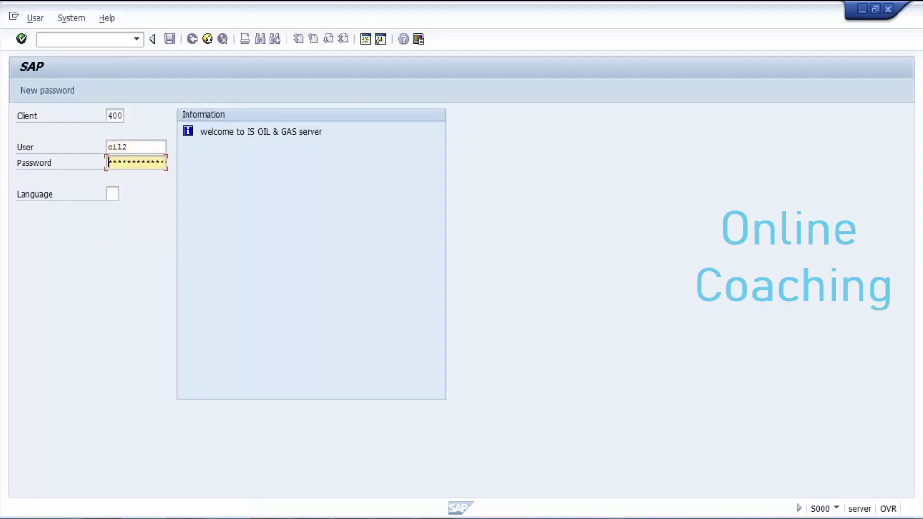
text(*******)
key(Return)
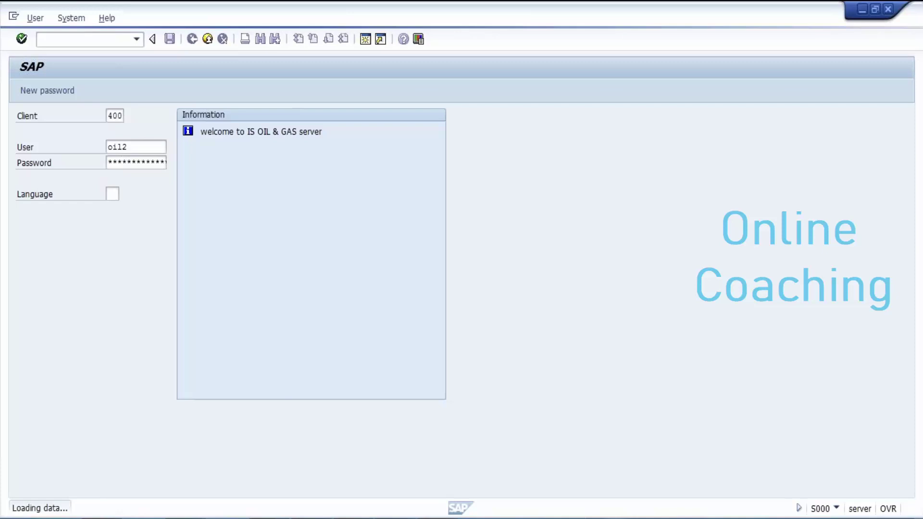
Run transaction SPRO and display the SAP Reference IMG.
text(spro)
key(Return)
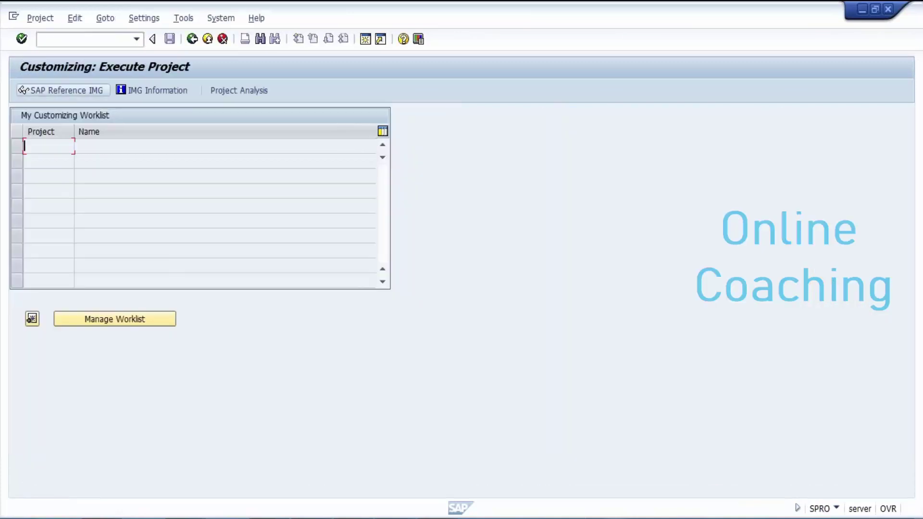
click(60, 90)
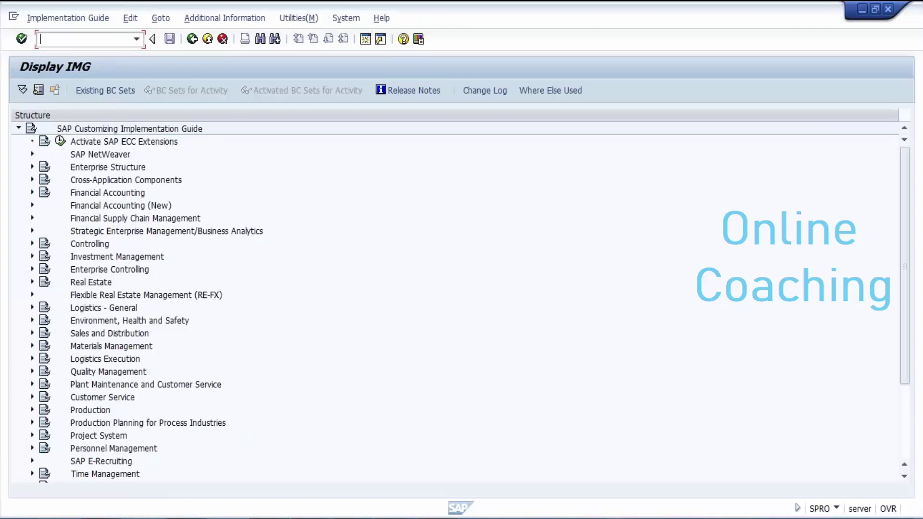
Scroll the IMG tree down and expand Industry Solution Oil & Gas (Downstream) to reveal SSR.
scroll(454, 302, down, 1)
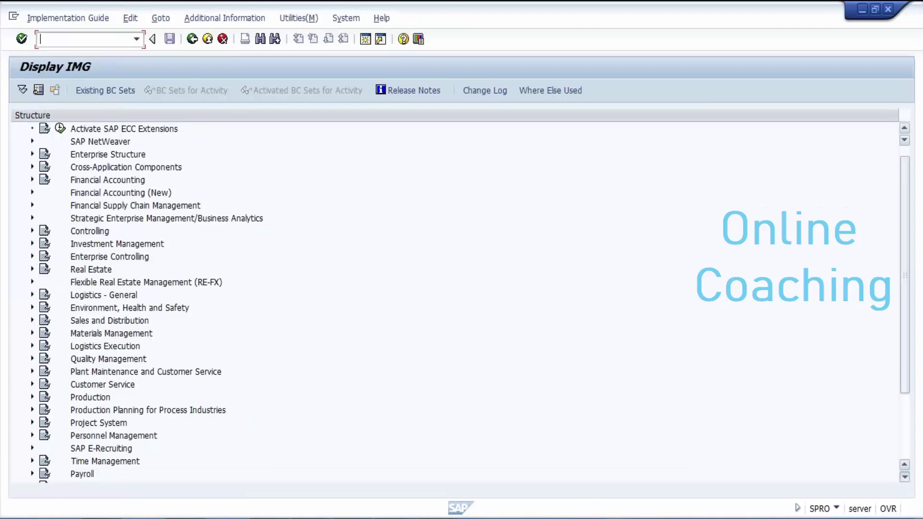
scroll(455, 302, down, 7)
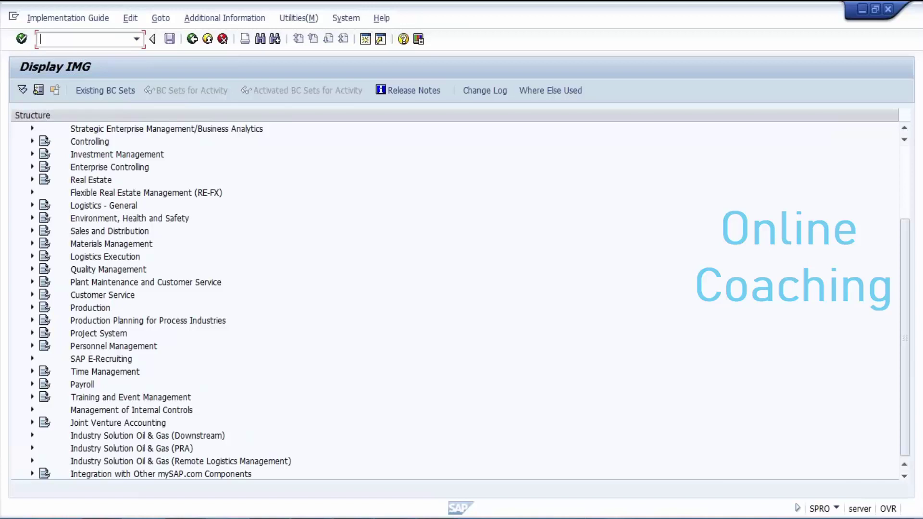
click(32, 435)
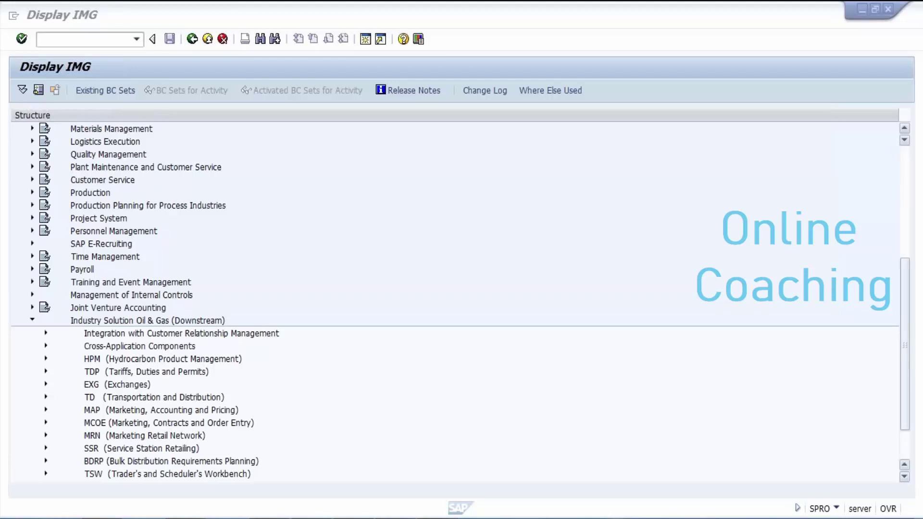
Scroll to SSR Basic Settings in the IMG, check the SSR DEMO notes, and return to SAP.
key(F10)
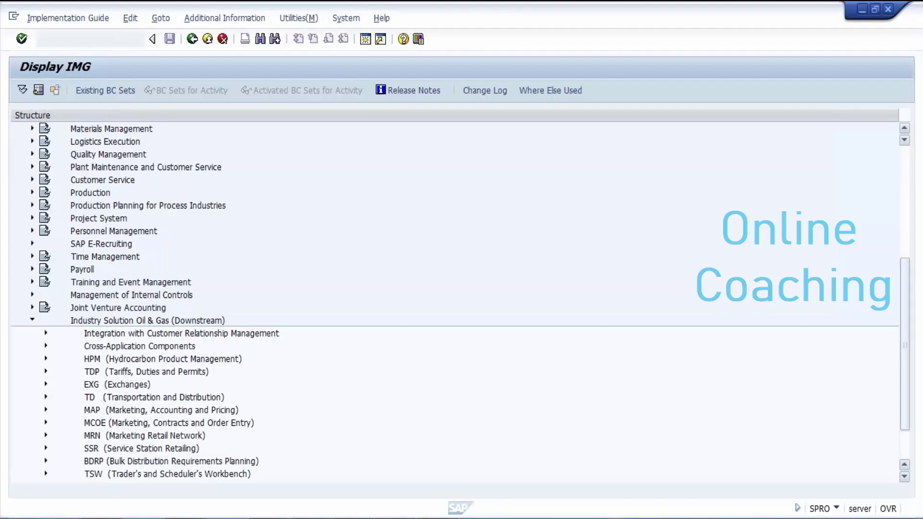
scroll(455, 301, down, 1)
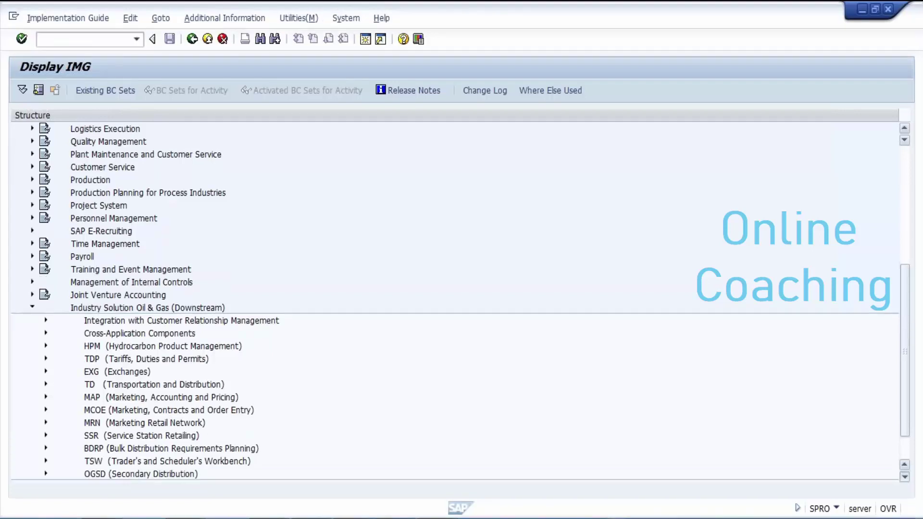
scroll(454, 300, down, 1)
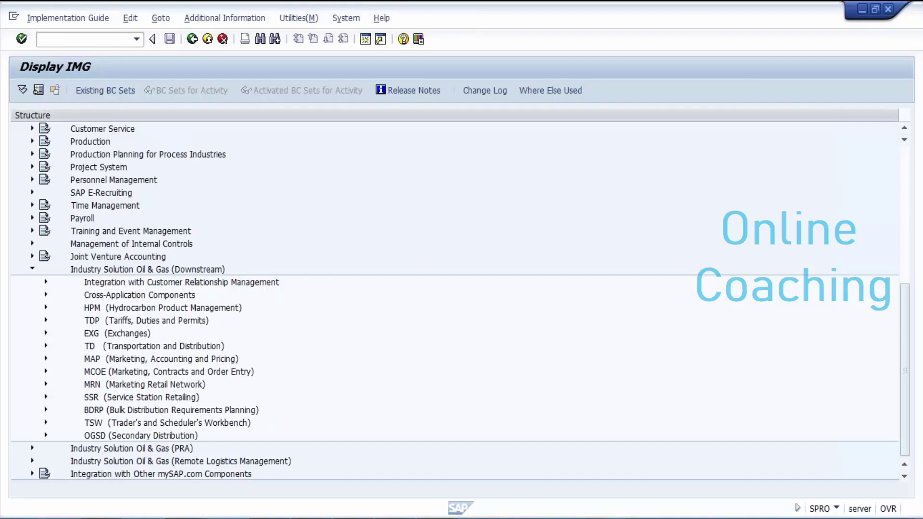
mouse_move(395, 517)
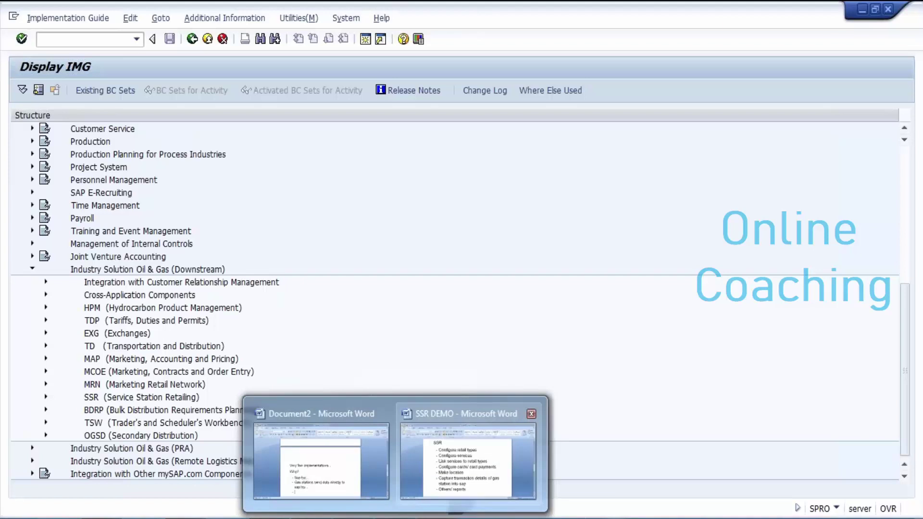
click(468, 459)
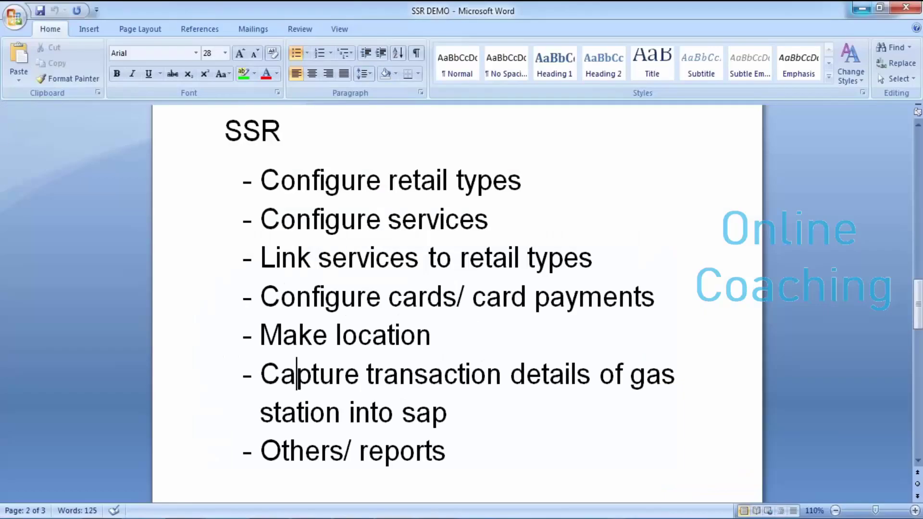
key(alt+Tab)
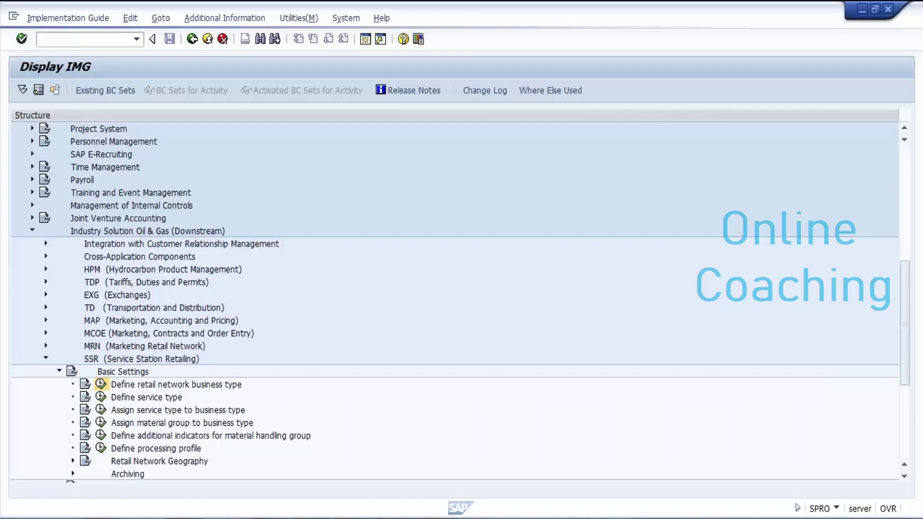
Open Define retail network business type and review the FUEL and LUBE entries.
click(101, 384)
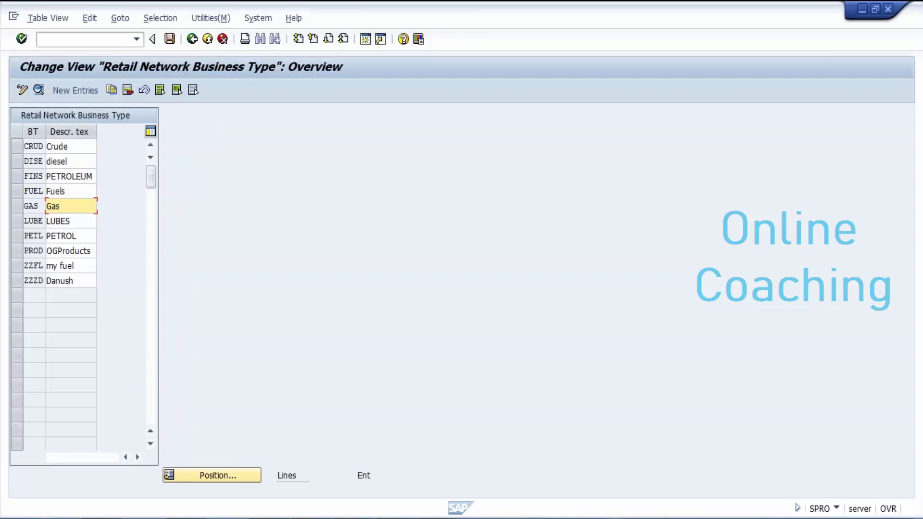
click(33, 191)
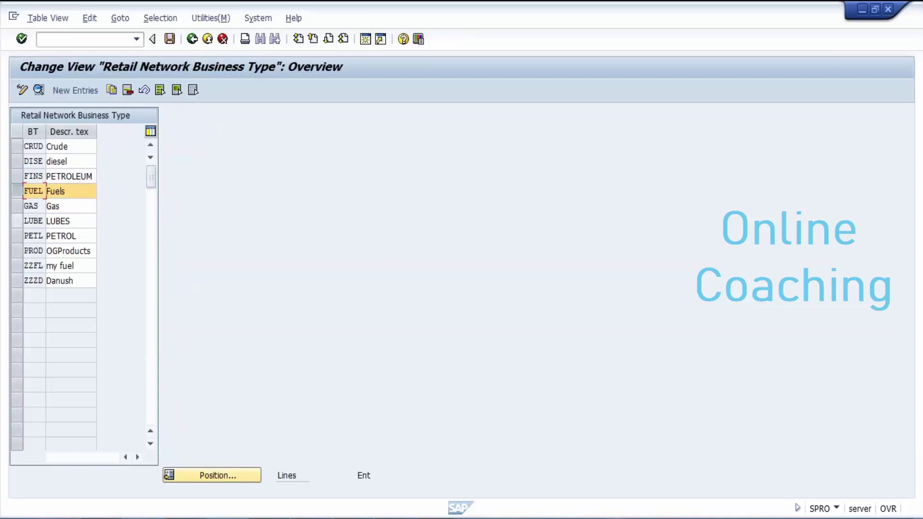
click(30, 220)
click(25, 191)
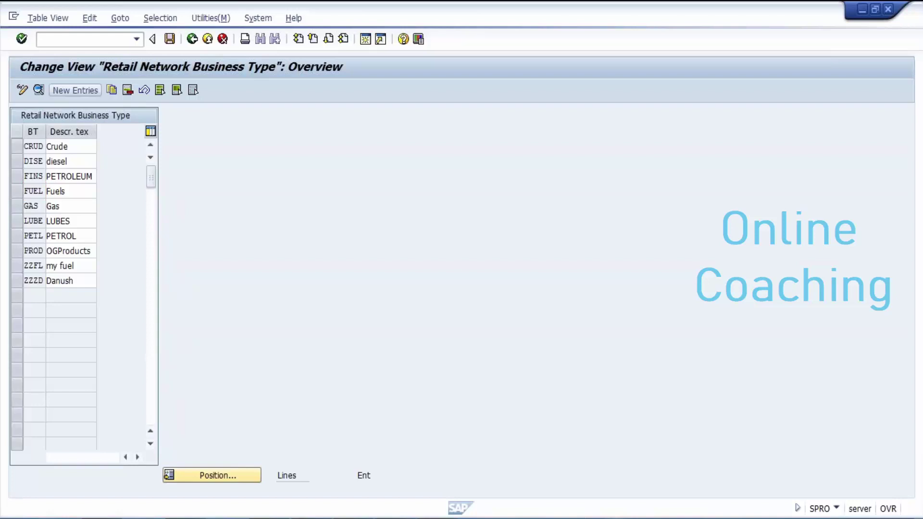
Add business type ALPG with description auto lpg, save it, and go back.
text(ALPG)
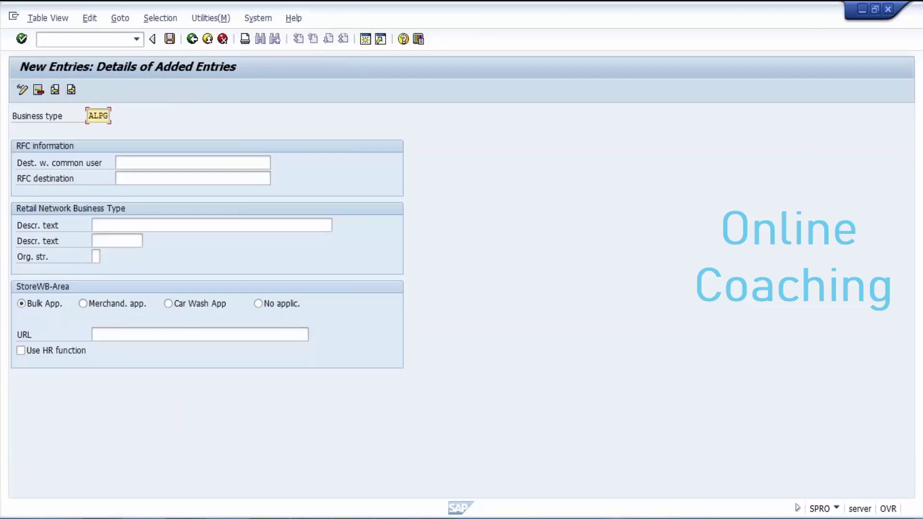
click(211, 225)
text(a)
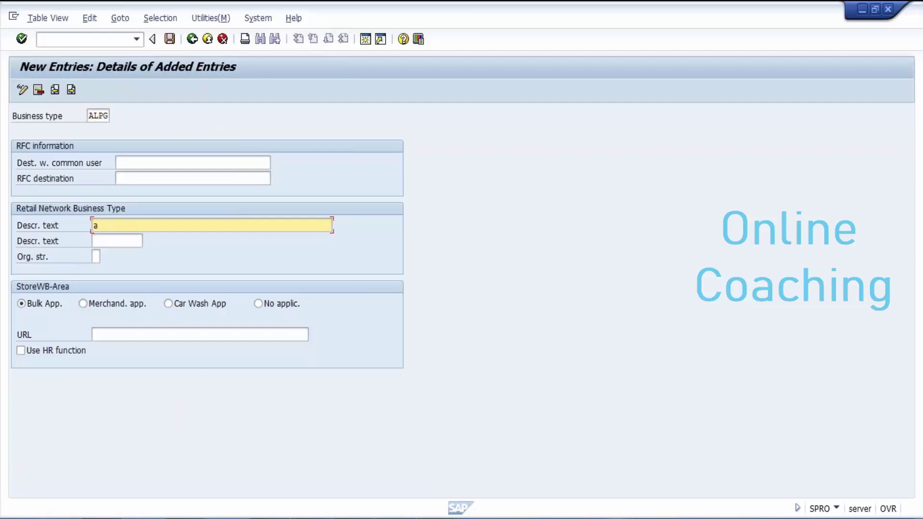
text(uto )
text(()
text(lpg)
key(Return)
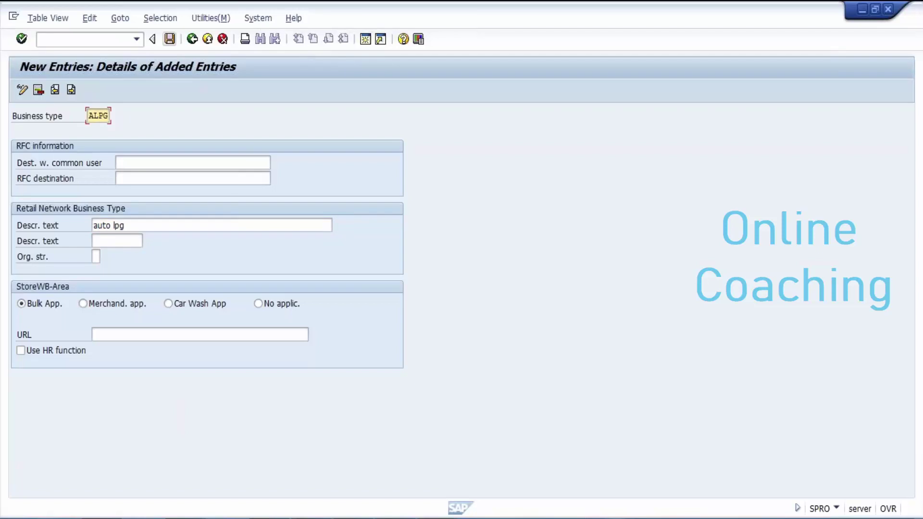
click(169, 39)
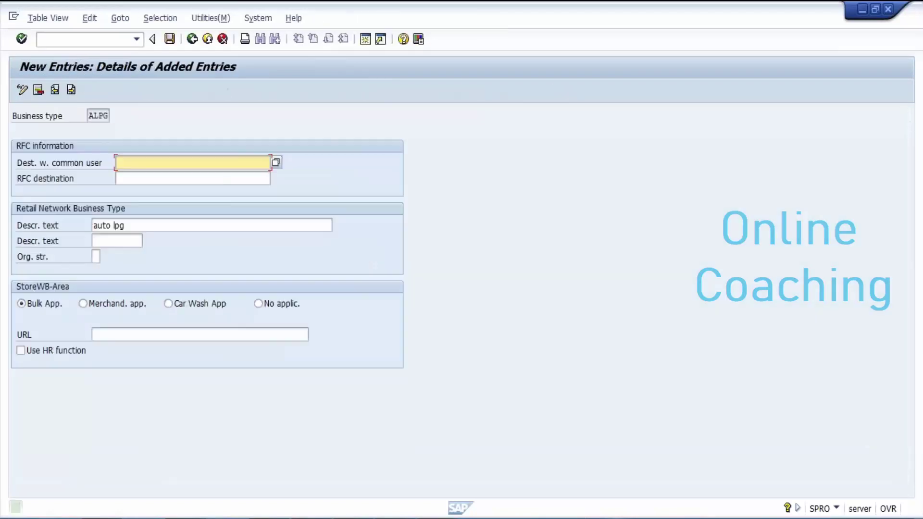
key(F3)
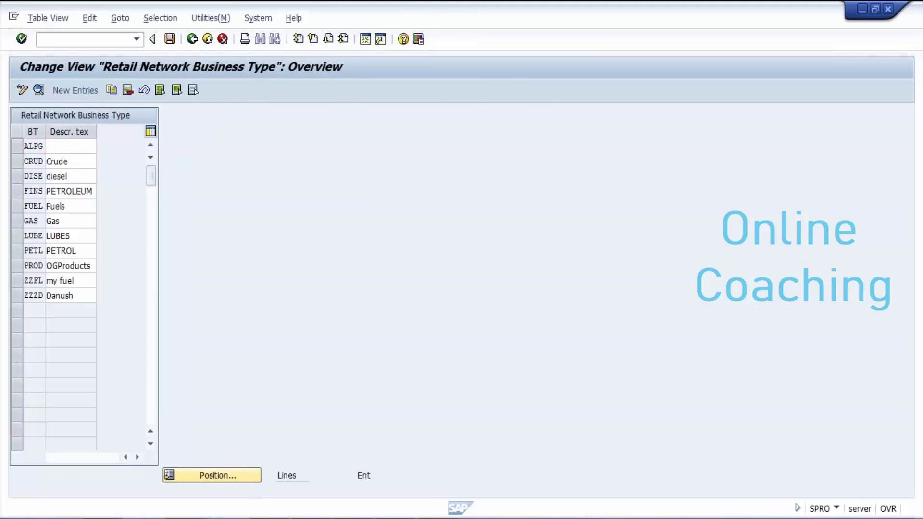
Return to the IMG and open the Define service type table.
key(F3)
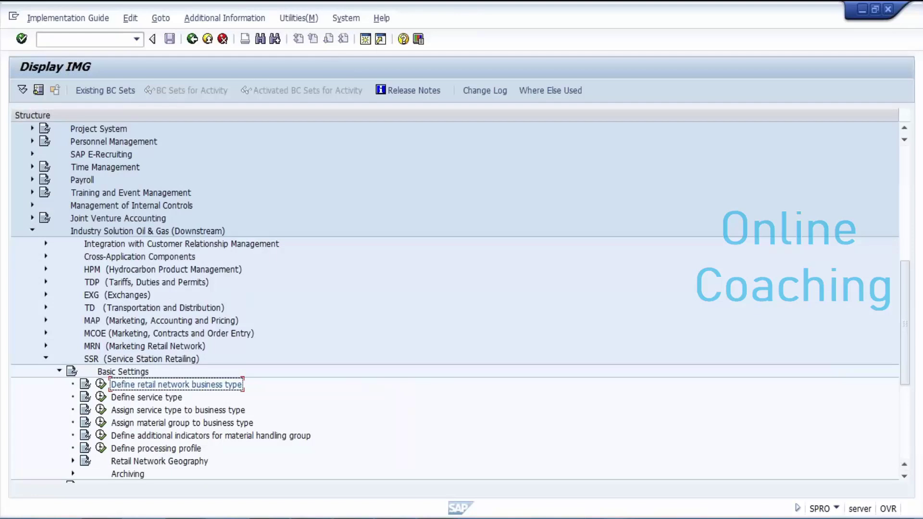
mouse_move(395, 517)
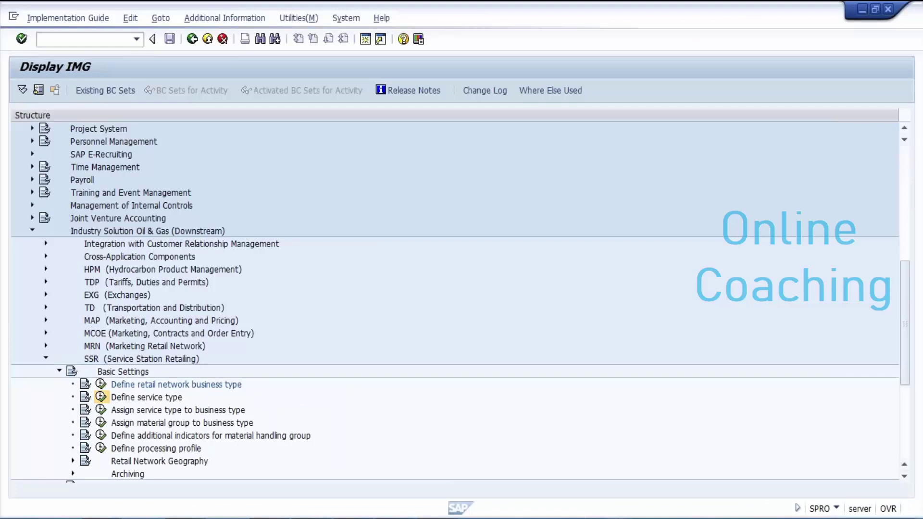
click(100, 397)
click(89, 295)
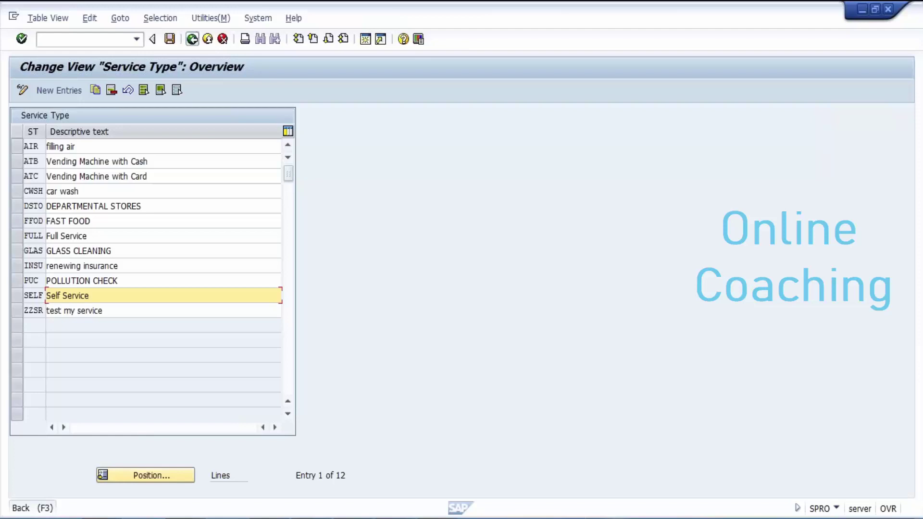
Leave the Service Type table, check the SSR DEMO outline, and open Assign service type to business type.
click(193, 38)
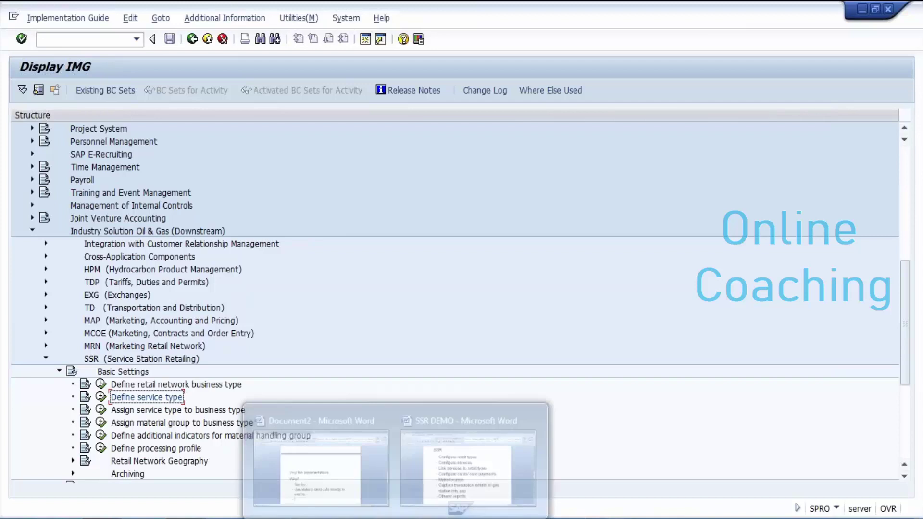
click(468, 462)
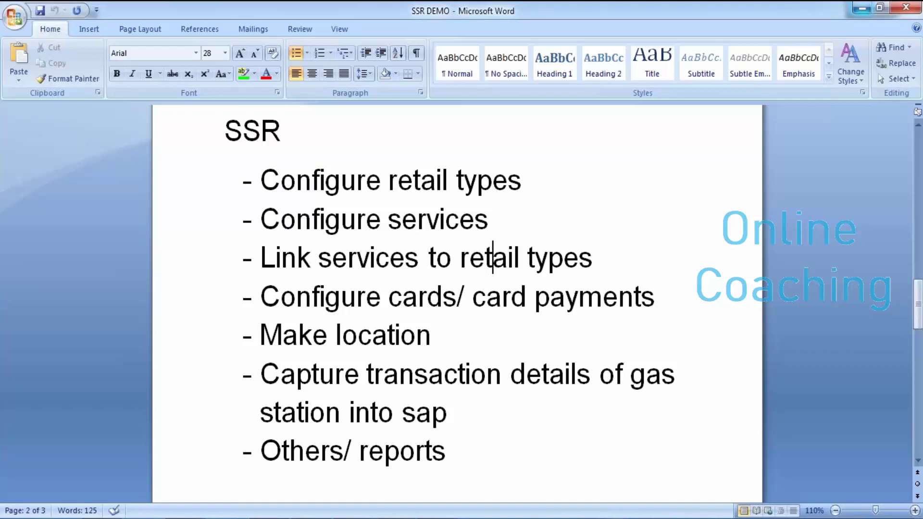
key(alt+Tab)
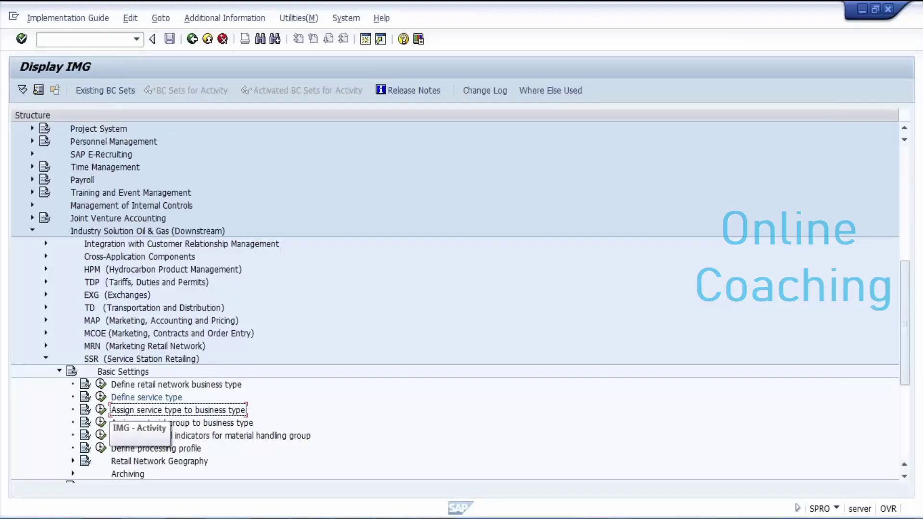
click(100, 410)
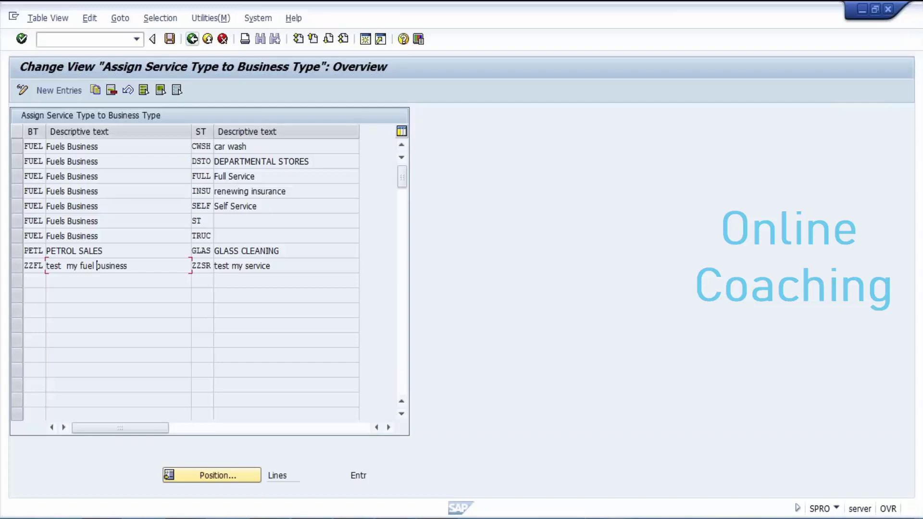
Close the assignment view, glance at the SSR DEMO notes, and switch back to the IMG.
click(192, 39)
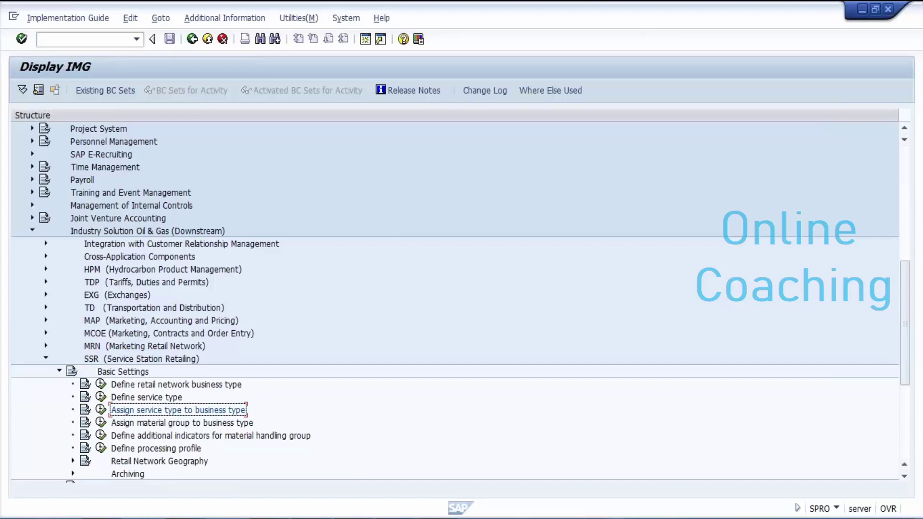
mouse_move(395, 518)
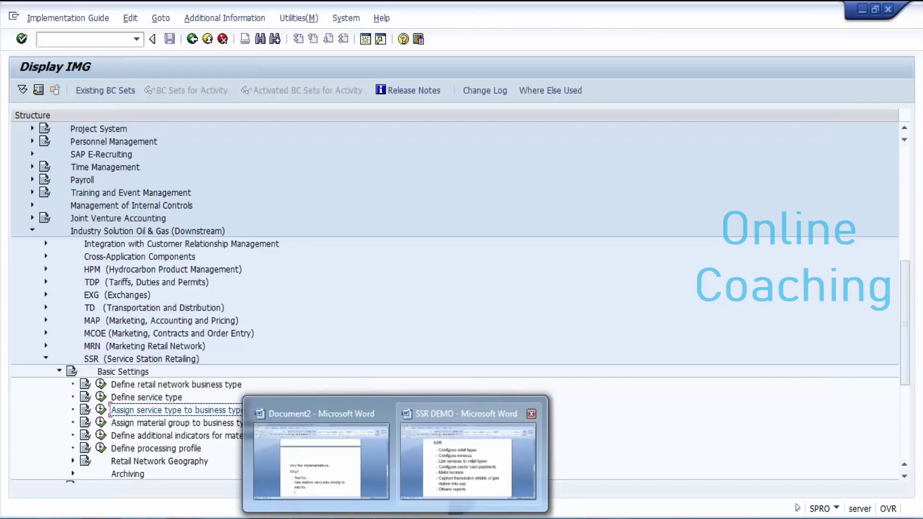
click(467, 459)
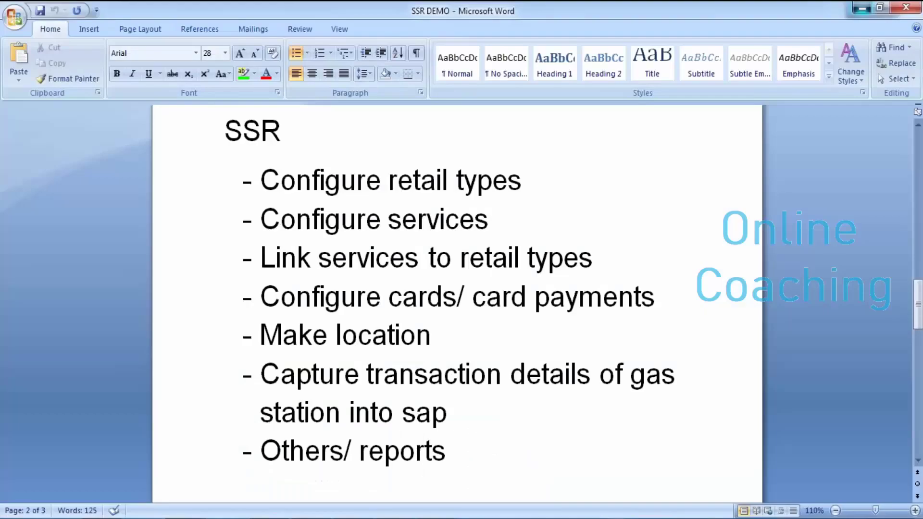
key(alt+Tab)
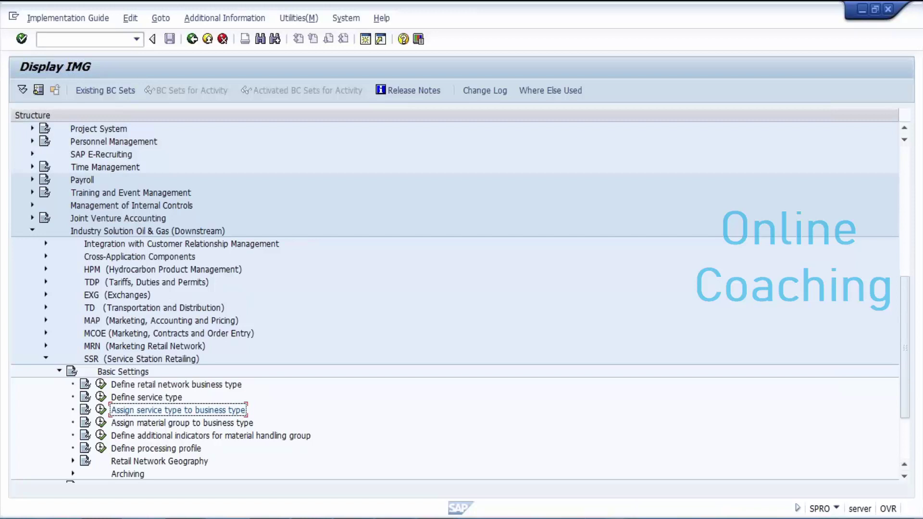
Collapse Basic Settings, expand Payment Card Handling > General Settings, and open Maintain payment card categories.
click(59, 371)
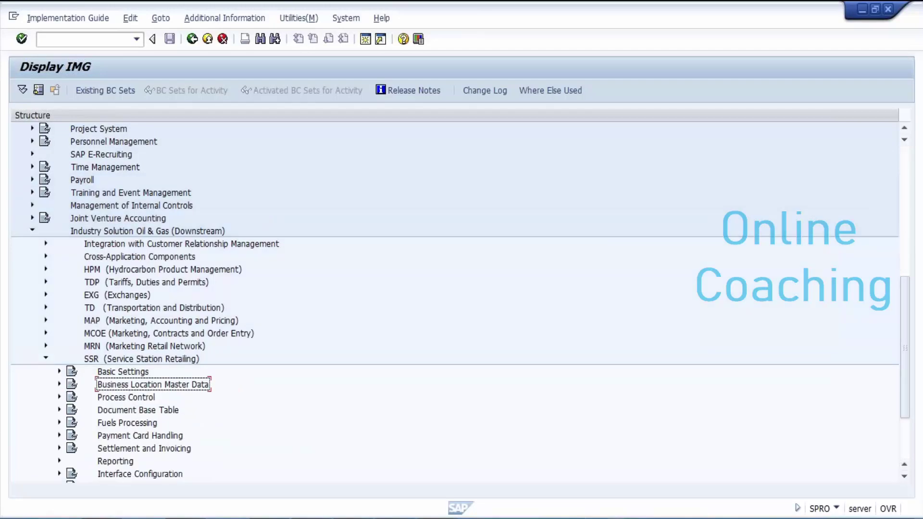
click(59, 435)
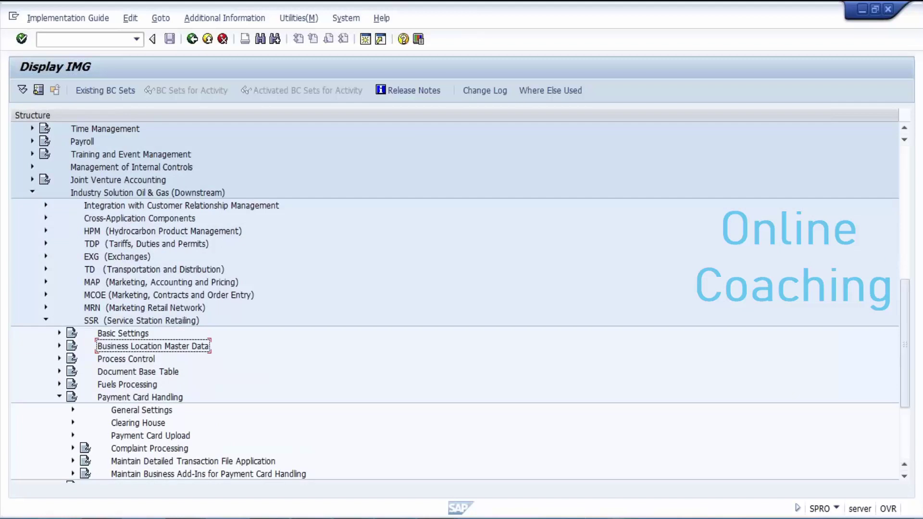
click(73, 410)
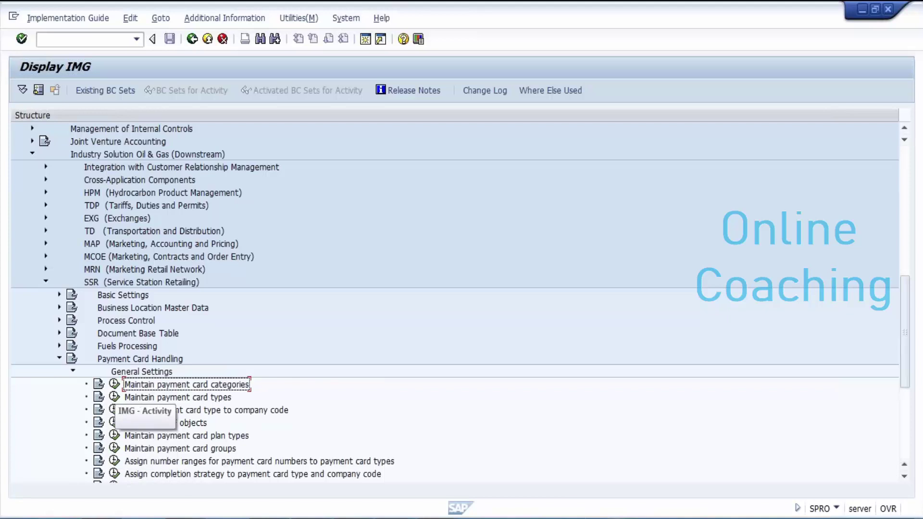
click(114, 385)
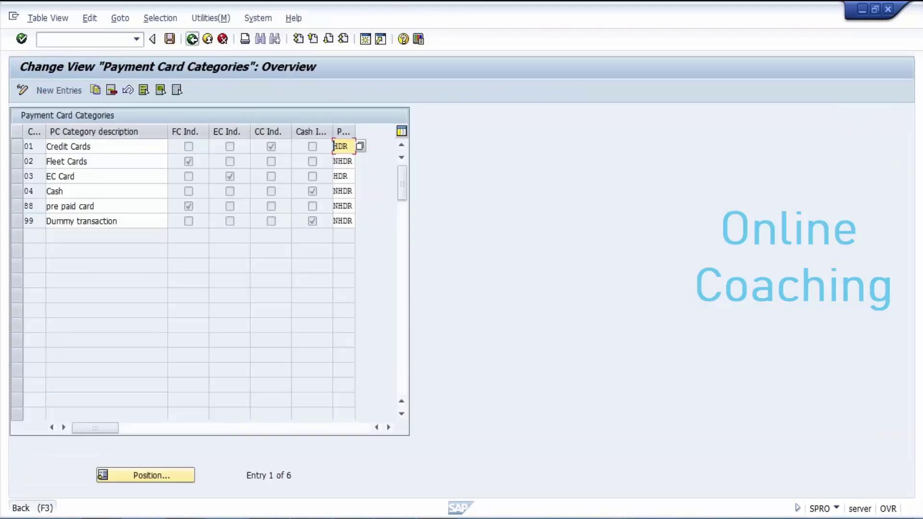
Open Maintain payment card types, check the UTA Fleet Card and Mastercard entries, then exit.
click(191, 39)
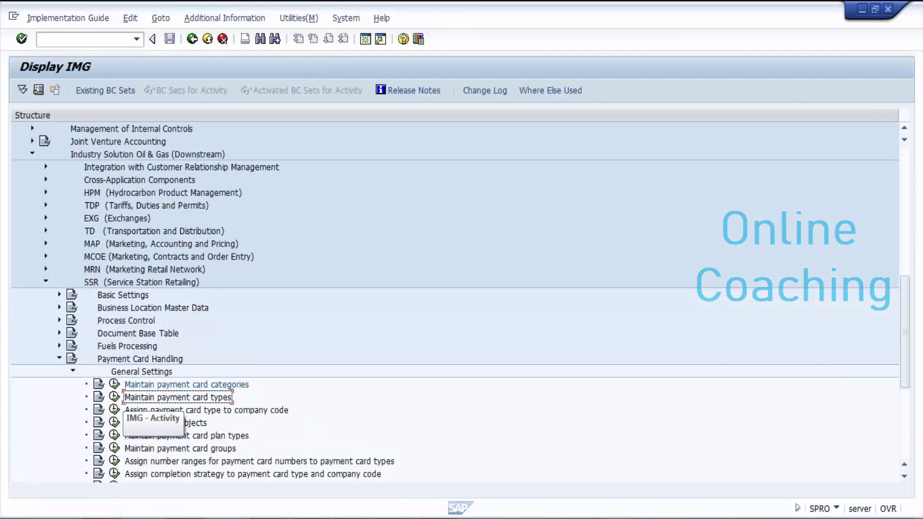
click(114, 397)
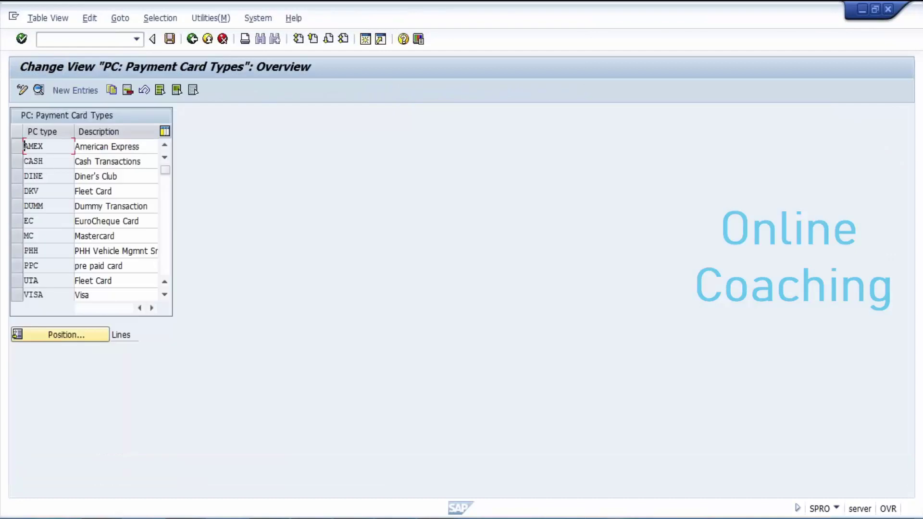
click(103, 281)
click(107, 236)
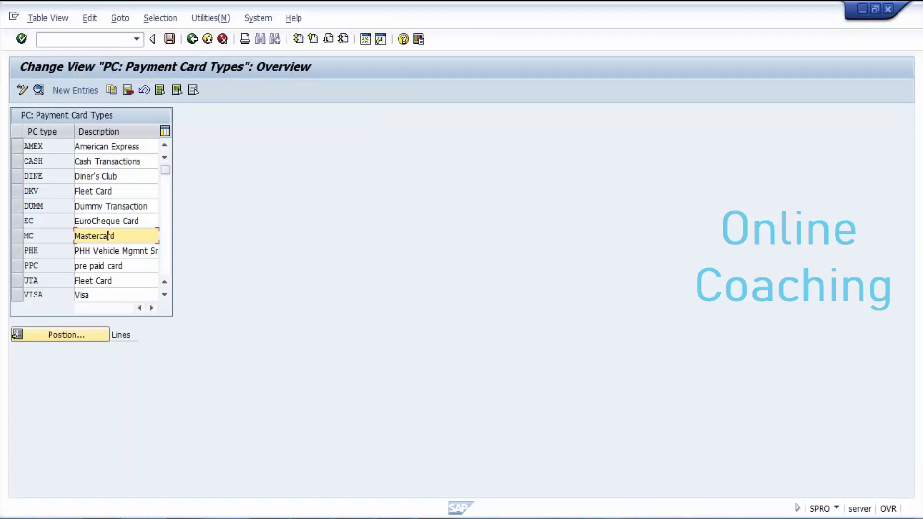
key(F3)
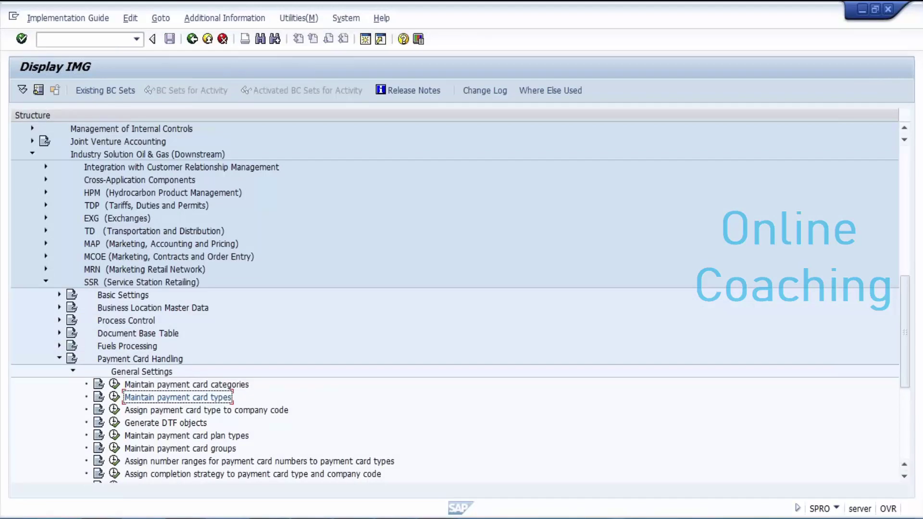
Position the payment card type table on company code GOIL, check its eight card types, and exit.
mouse_move(395, 517)
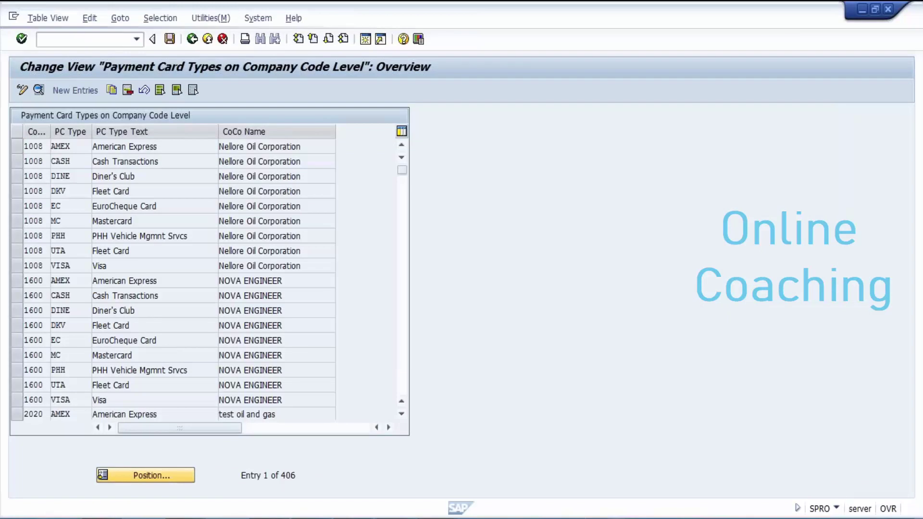
click(100, 476)
text(goil)
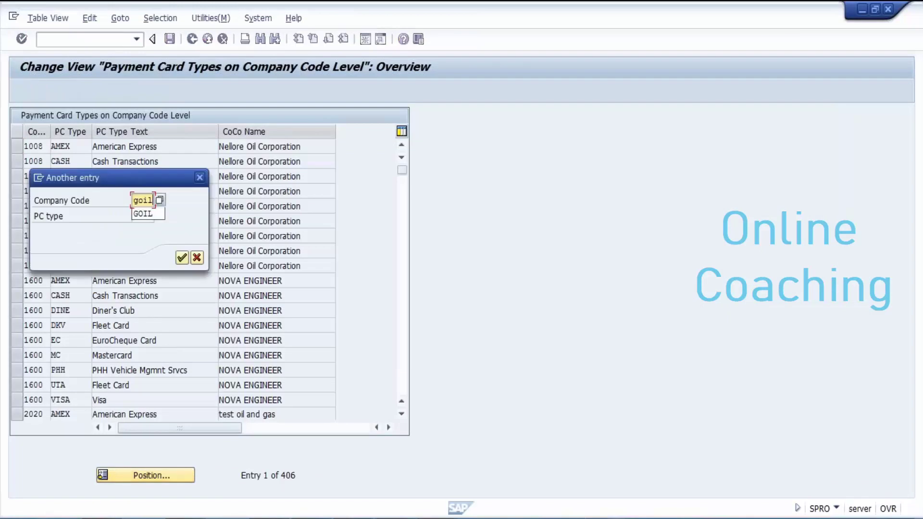
key(Return)
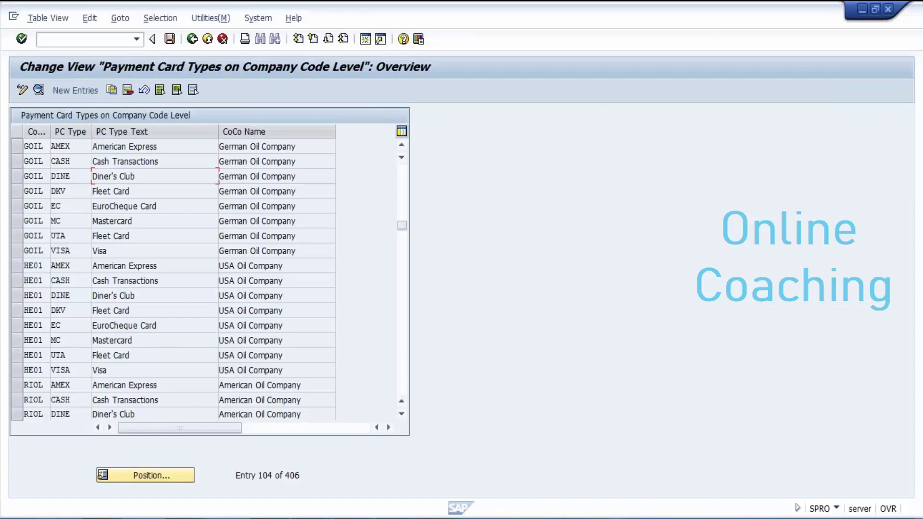
click(103, 251)
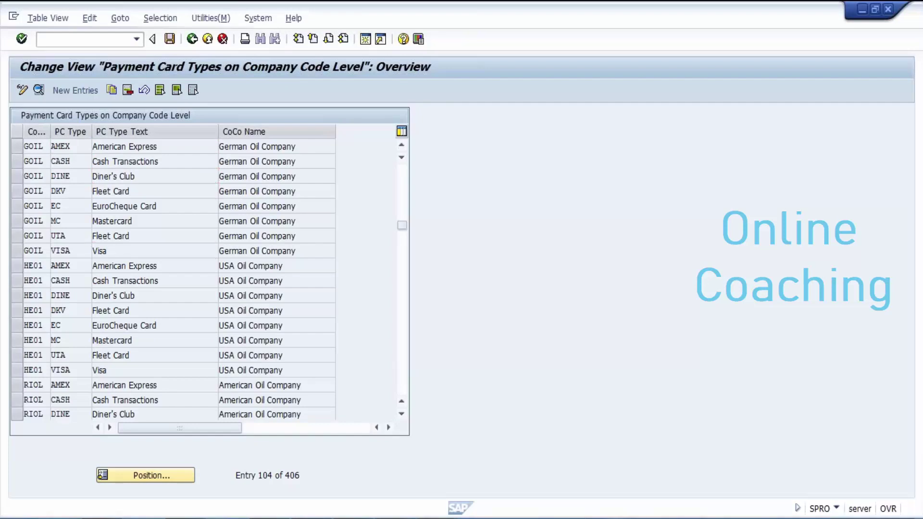
key(F3)
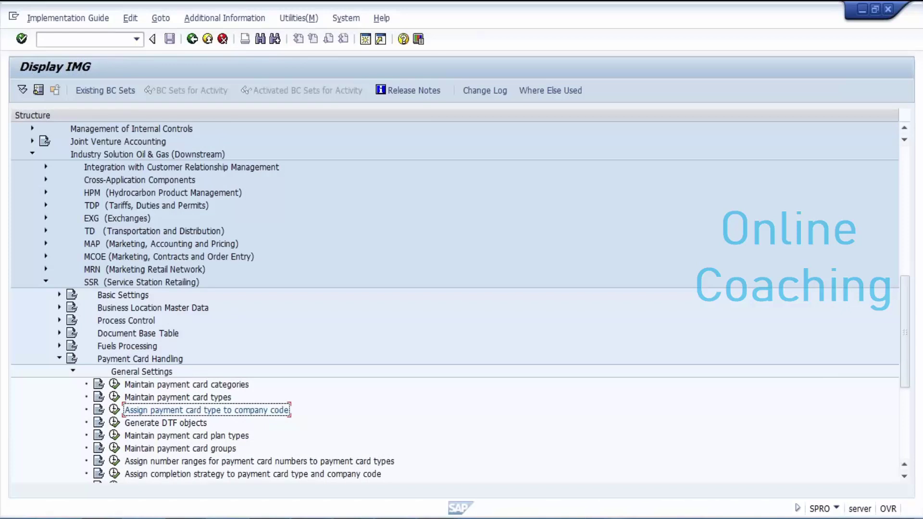
Collapse General Settings, read the SSR DEMO outline in Word, then minimize Word.
click(138, 385)
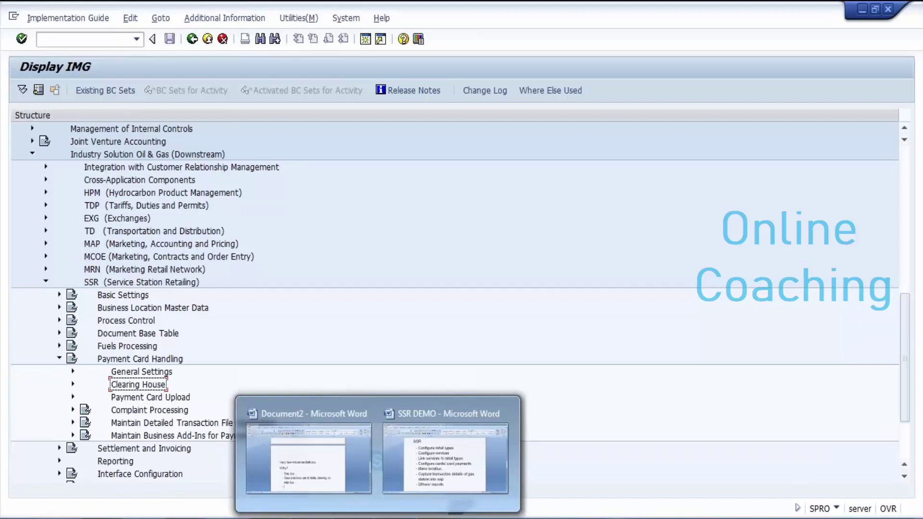
click(445, 458)
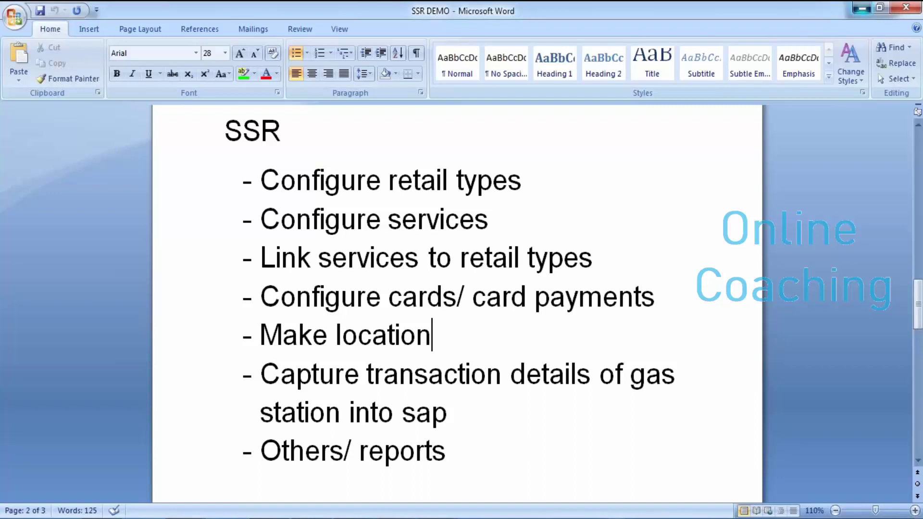
click(862, 8)
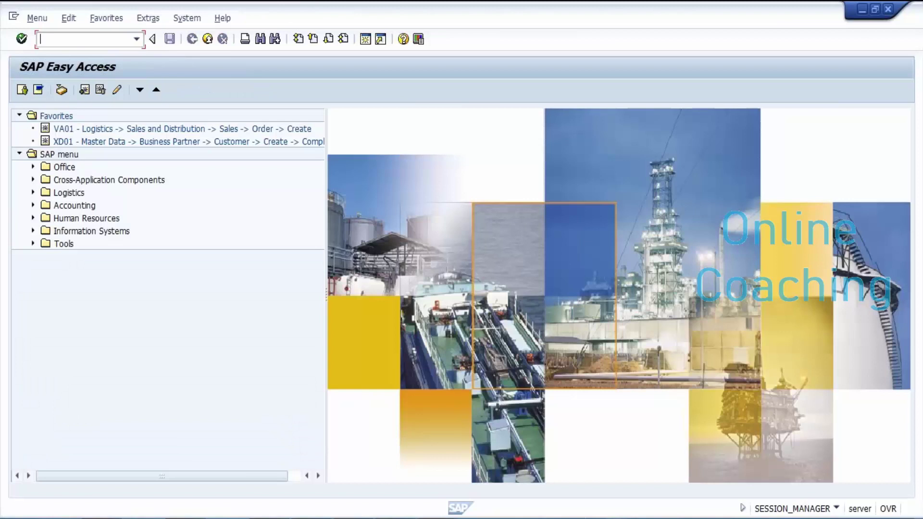
Run O401 - Create from Logistics > Sales and Distribution > Location management > Master data > Location.
click(33, 192)
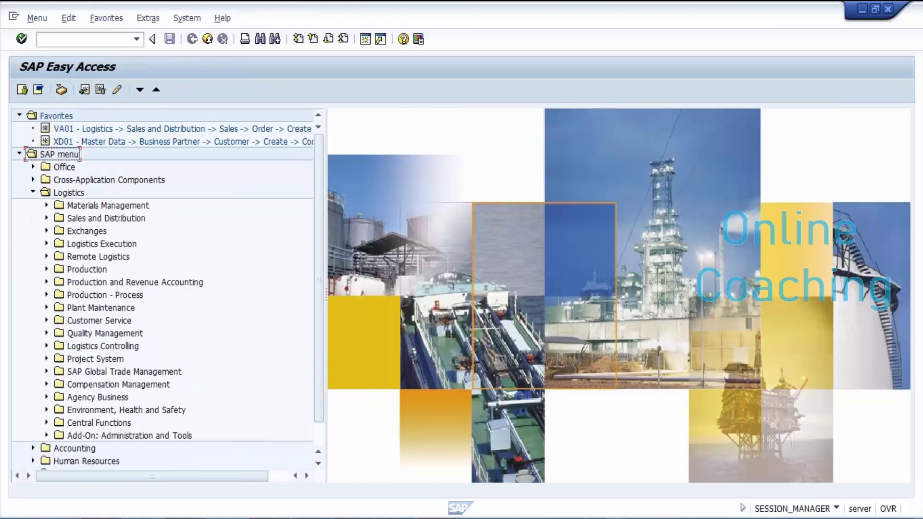
click(46, 217)
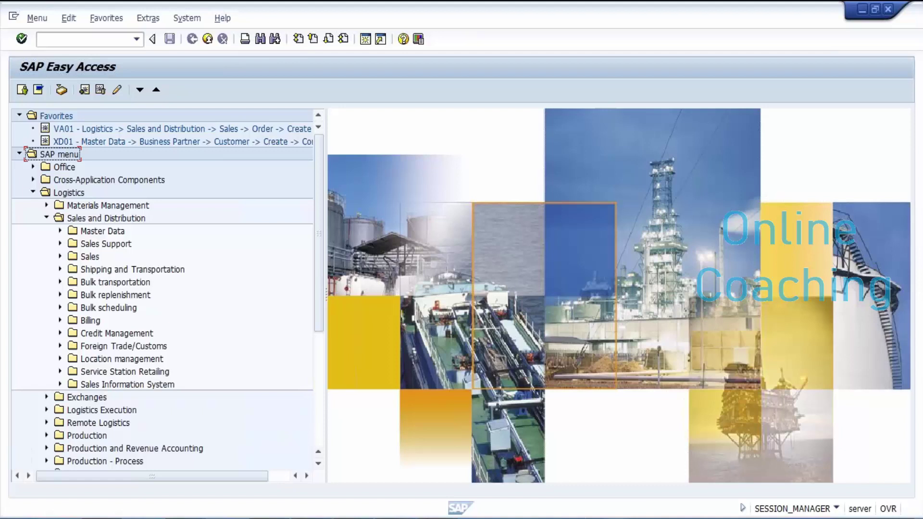
click(59, 359)
click(74, 371)
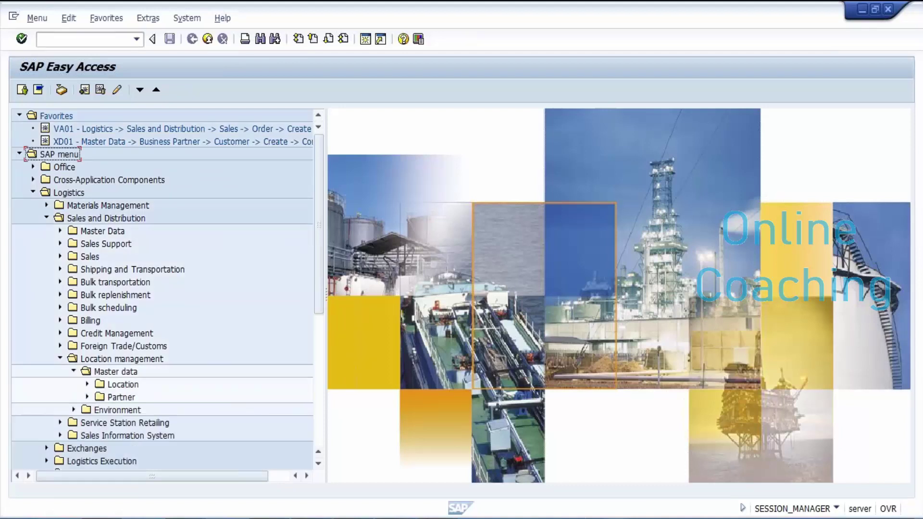
click(87, 384)
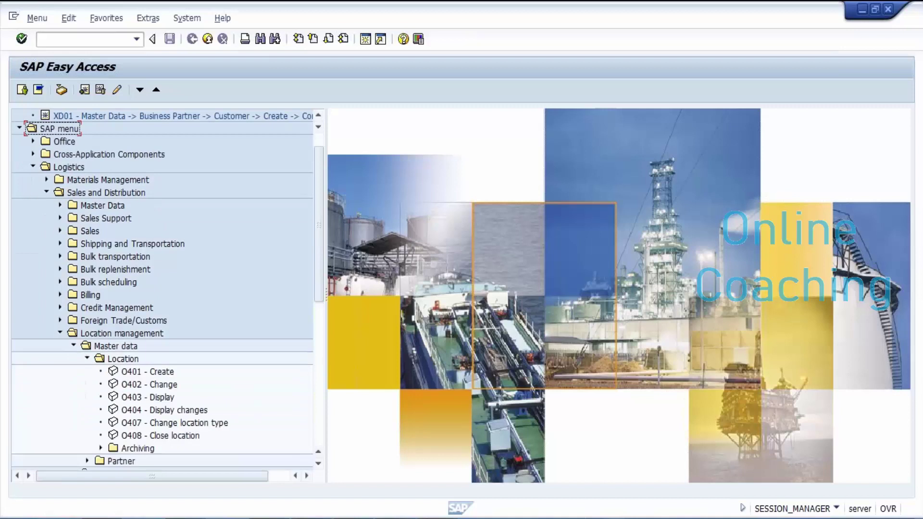
click(141, 372)
key(Return)
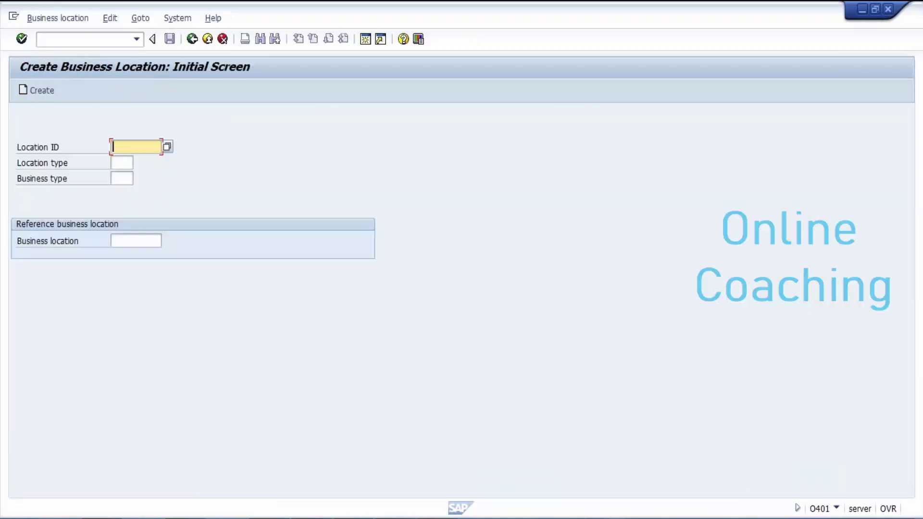
Enter location ID GASSTN112 and choose type STDD, then discard this first attempt.
text(gasstn112)
key(Return)
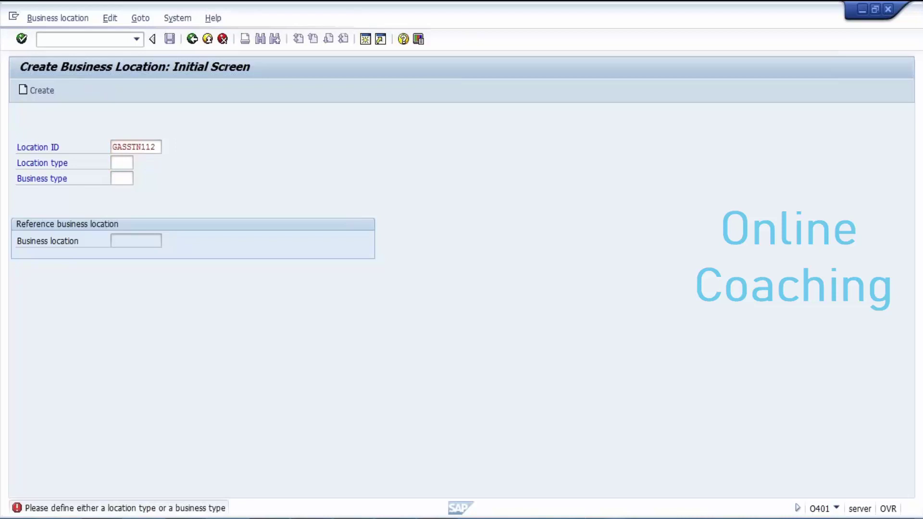
key(F4)
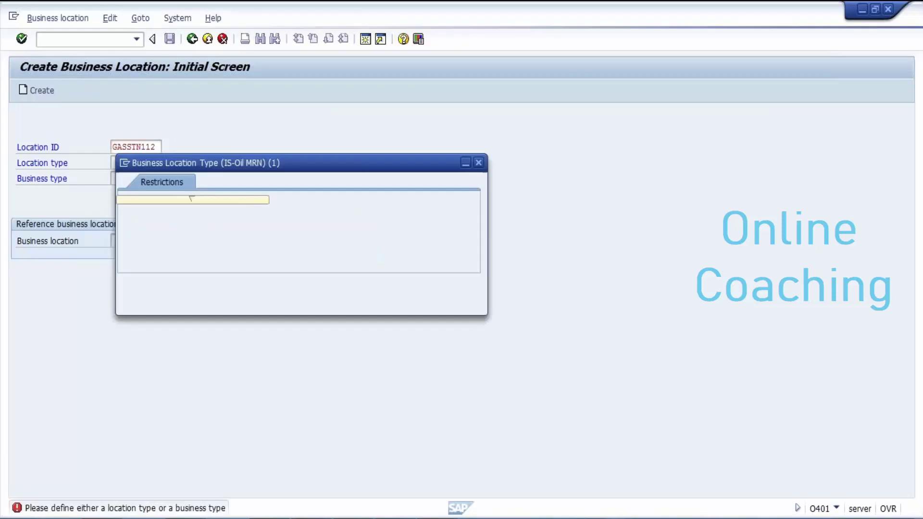
key(Return)
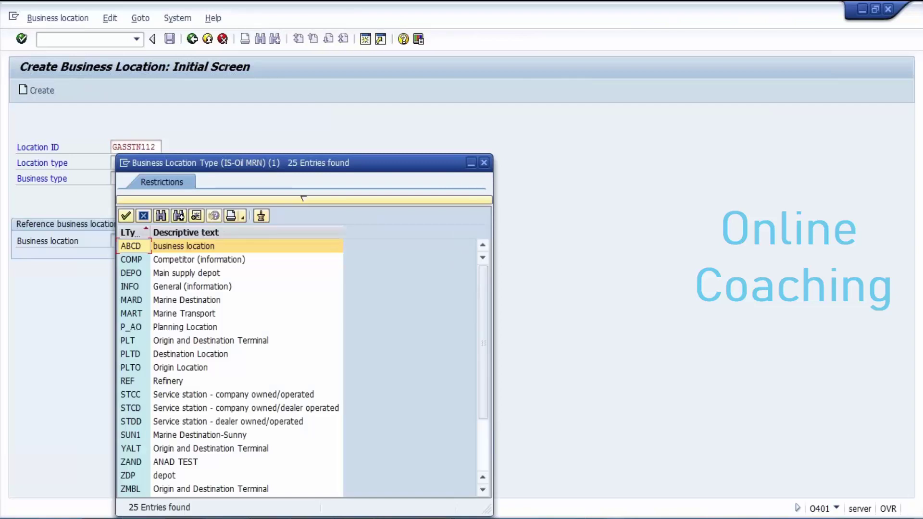
click(228, 422)
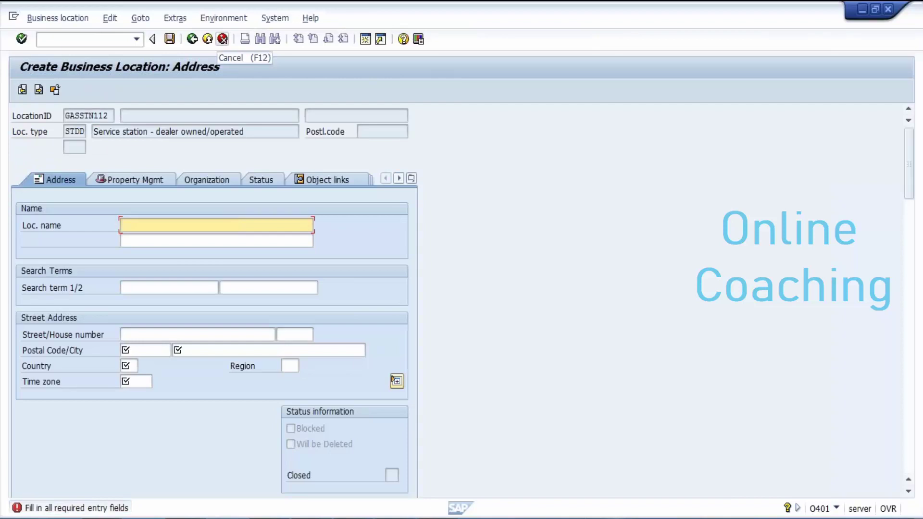
click(222, 39)
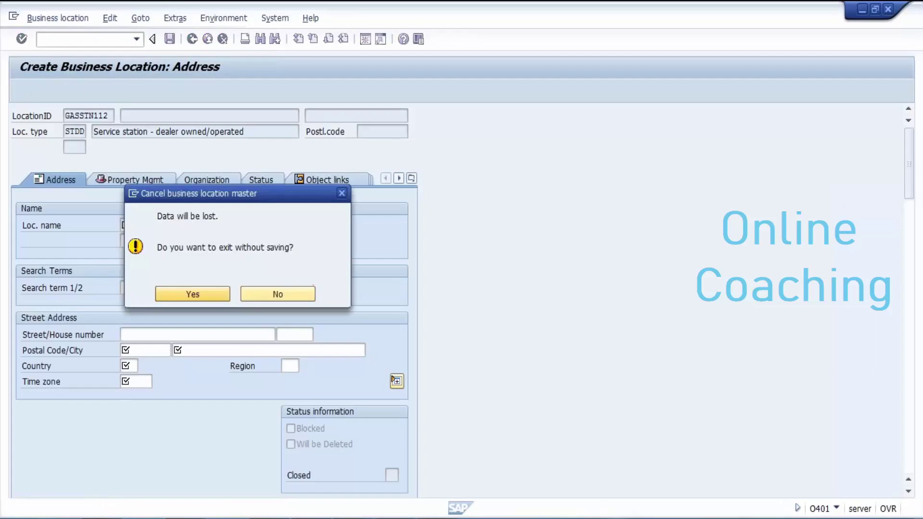
key(Return)
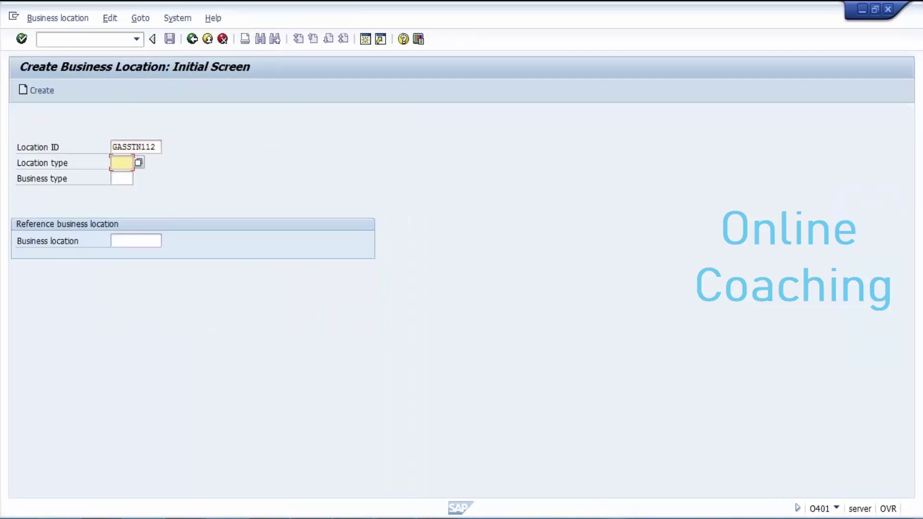
Set the location type to STDD again from the recent entries.
key(BackSpace)
key(Down)
key(Return)
click(122, 179)
key(Return)
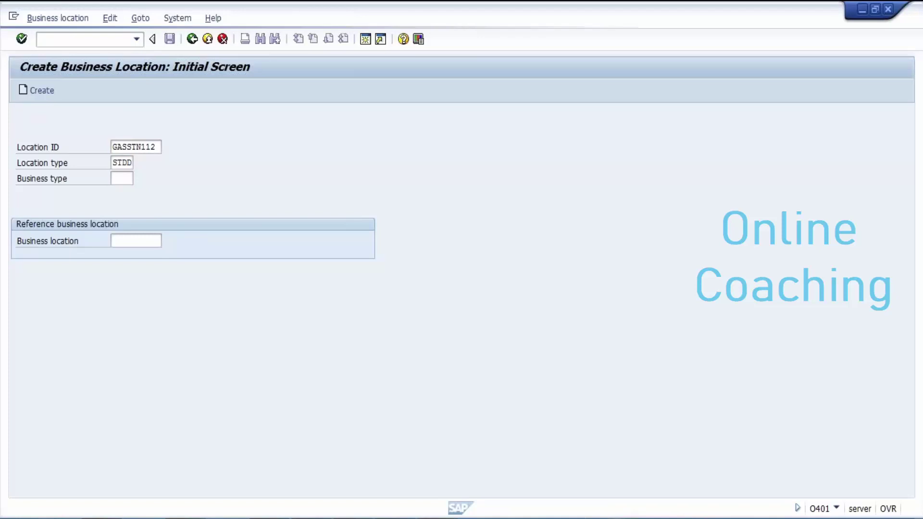
Try business type FUEL, then clear it and create the location without a business type.
key(F4)
double_click(173, 303)
key(Return)
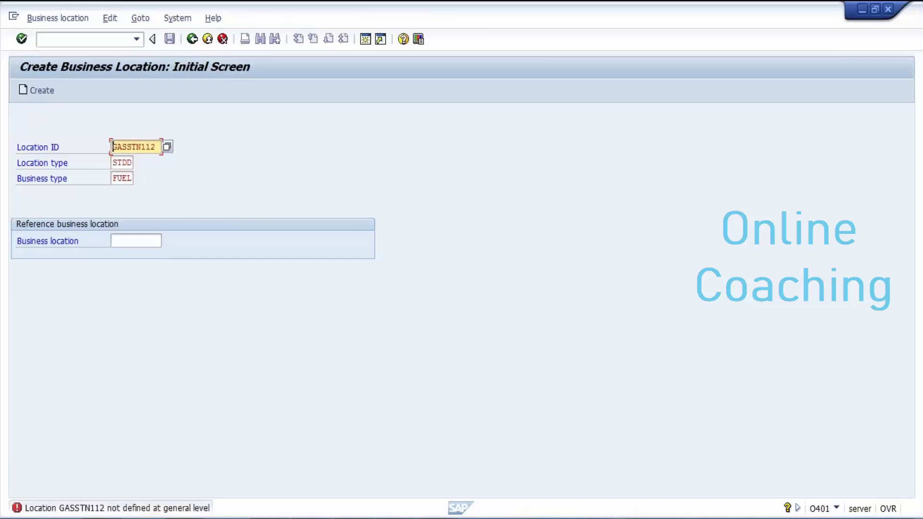
click(114, 178)
key(Delete)
key(Delete)
key(Delete)
key(Delete)
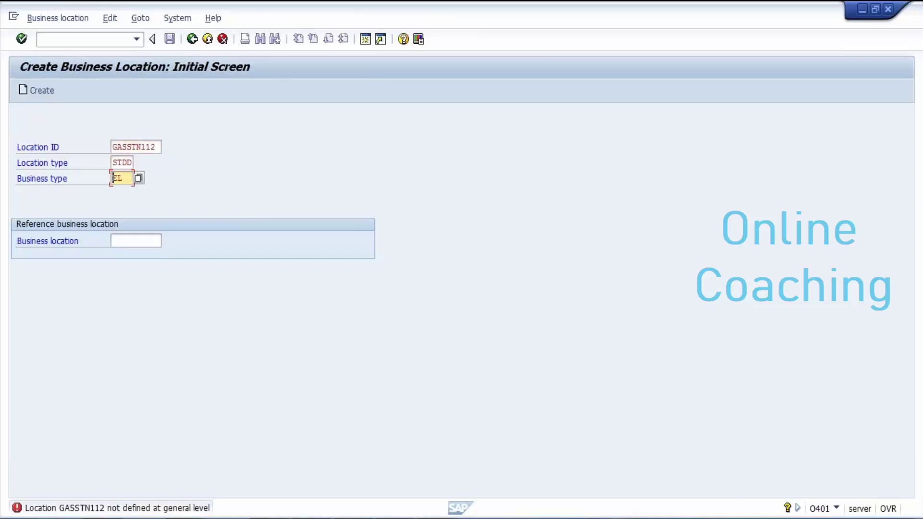
key(F5)
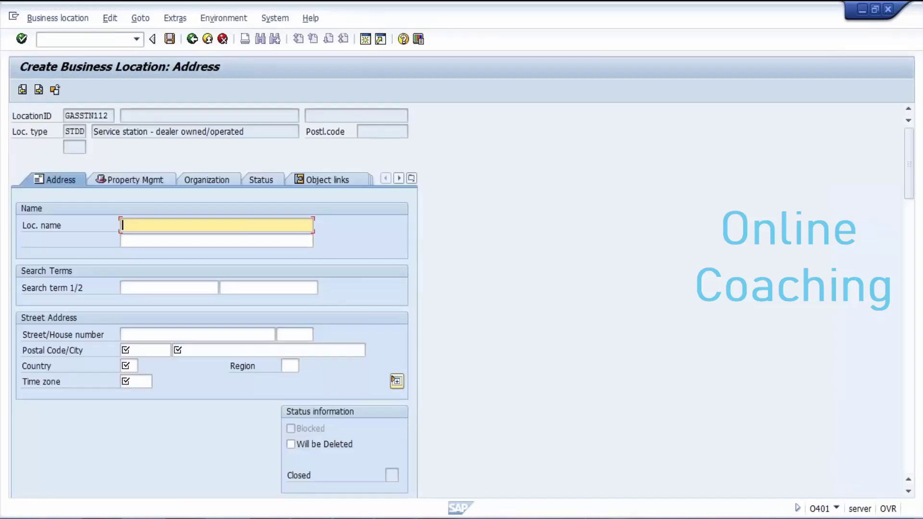
Fill the address with name gastn112, postal code 56001, city hamburg, country DE, time zone UTC.
text(gastn112)
click(145, 350)
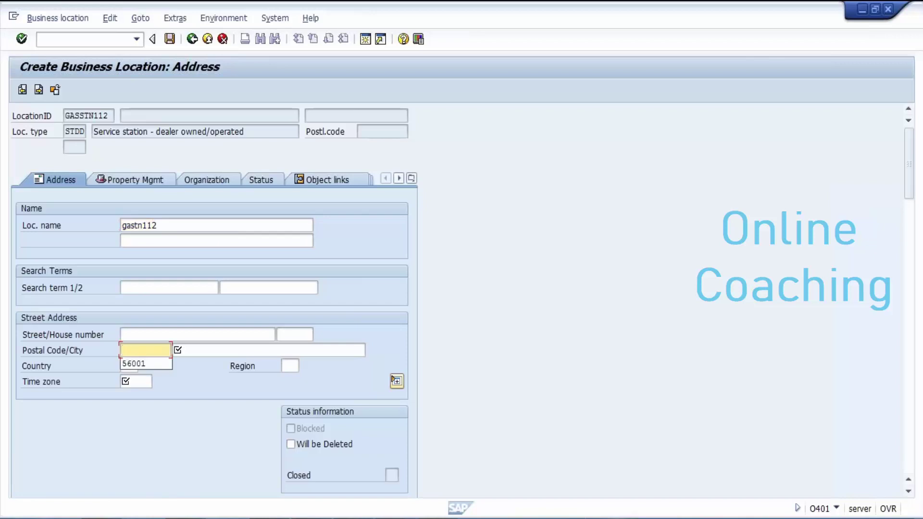
click(135, 363)
click(175, 350)
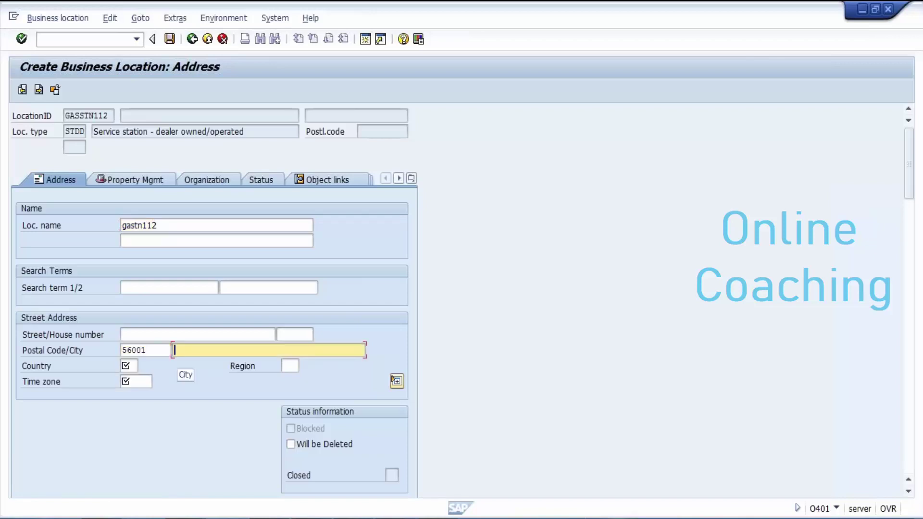
key(Down)
key(Return)
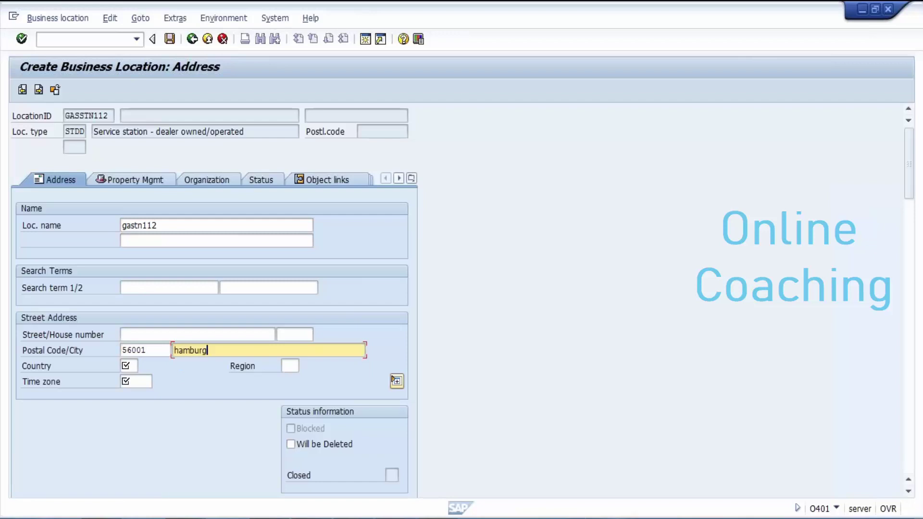
click(129, 366)
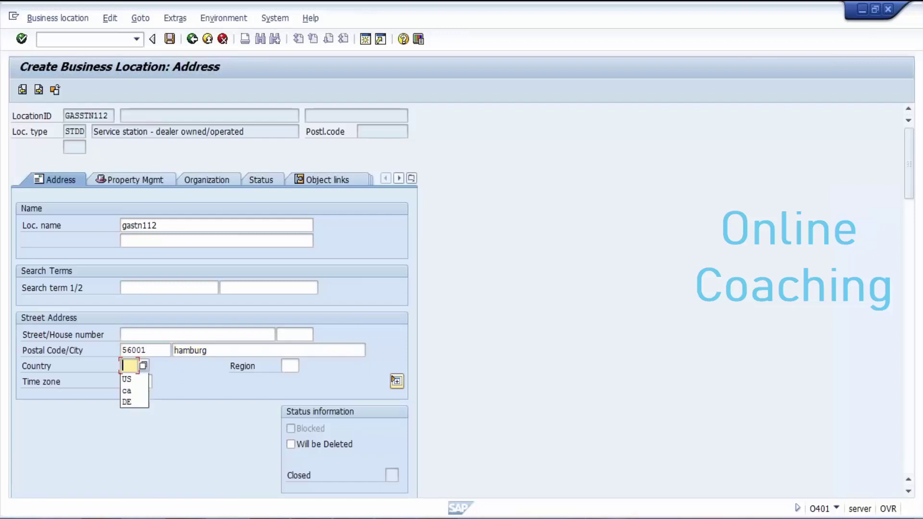
key(Down)
key(Down)
key(Down)
key(Return)
click(136, 382)
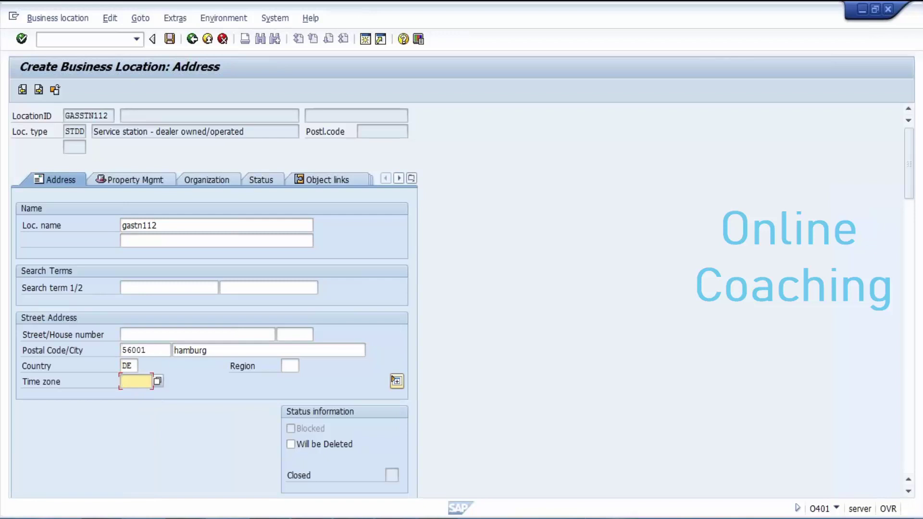
key(Down)
key(Return)
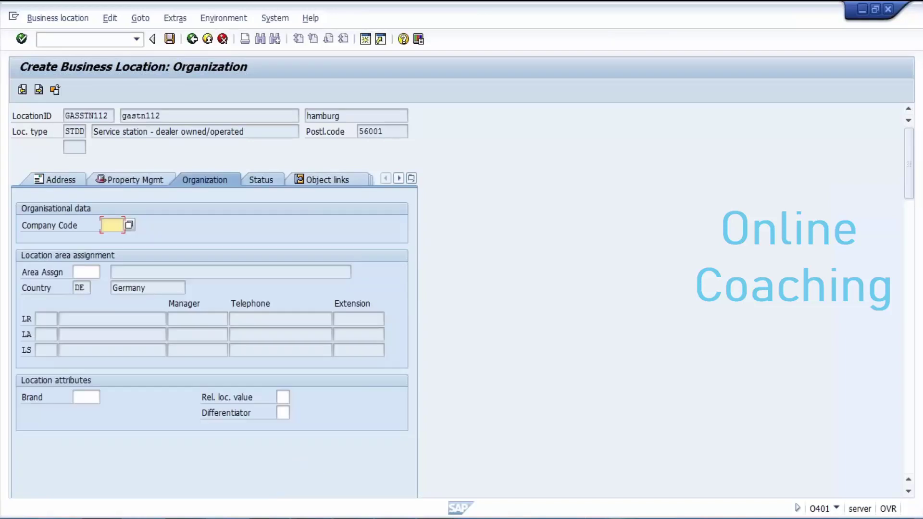
Enter company code GOIL for GASSTN112 and check its status data.
text(goil)
key(Return)
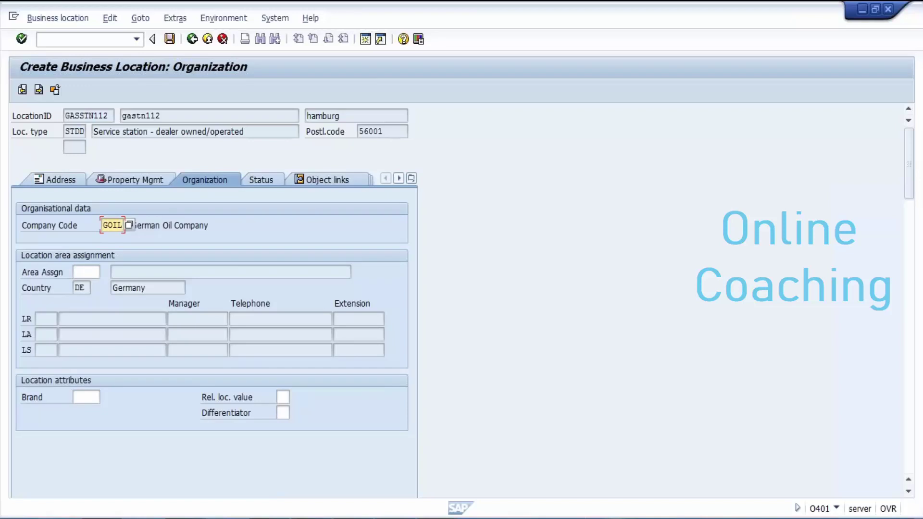
click(260, 179)
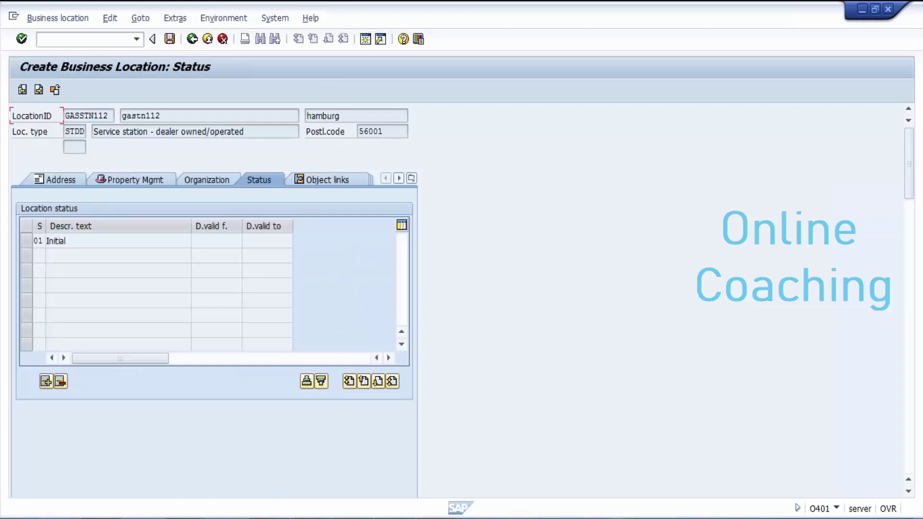
key(shift+Tab)
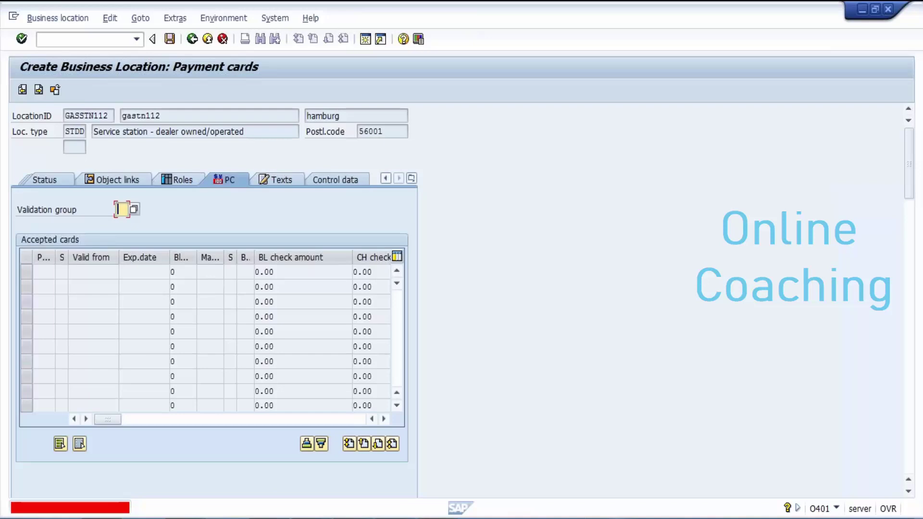
Choose payment card validation group 01 and review the Texts and Control data sections.
key(F4)
key(Return)
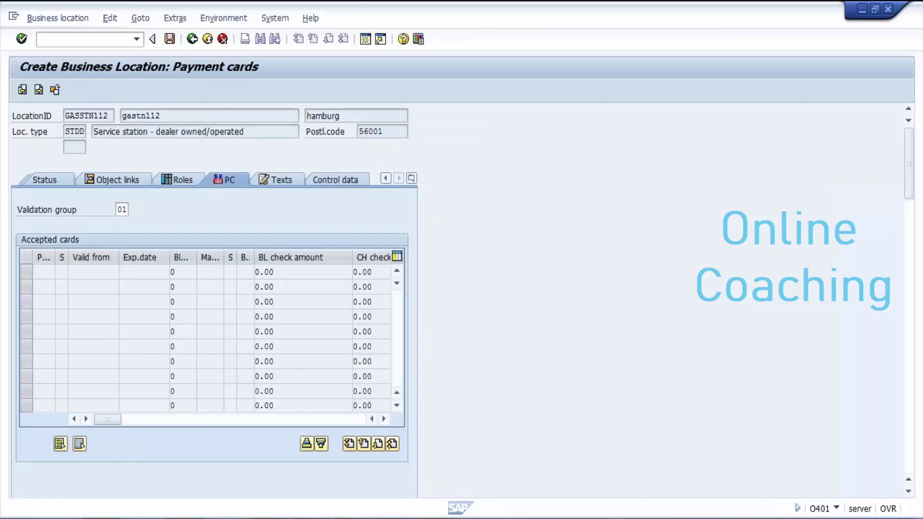
click(276, 179)
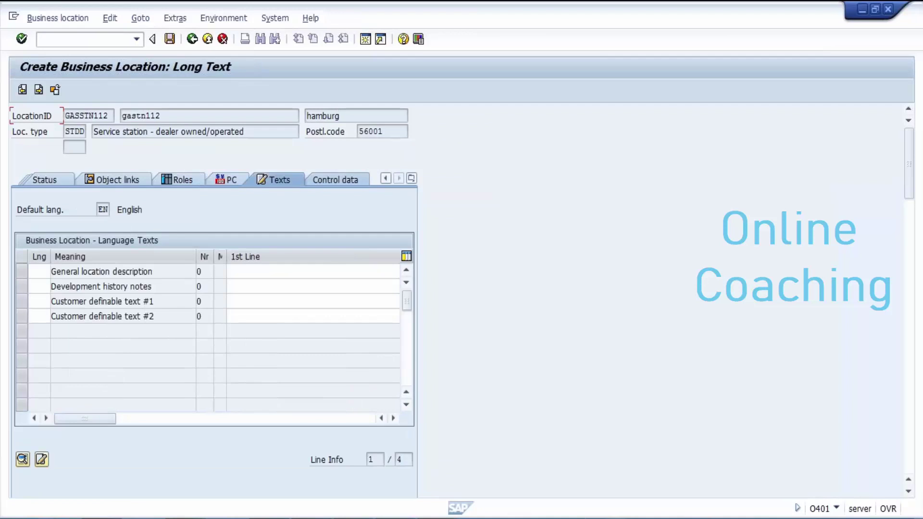
click(335, 179)
Return to the Address section and save business location GASSTN112.
click(411, 179)
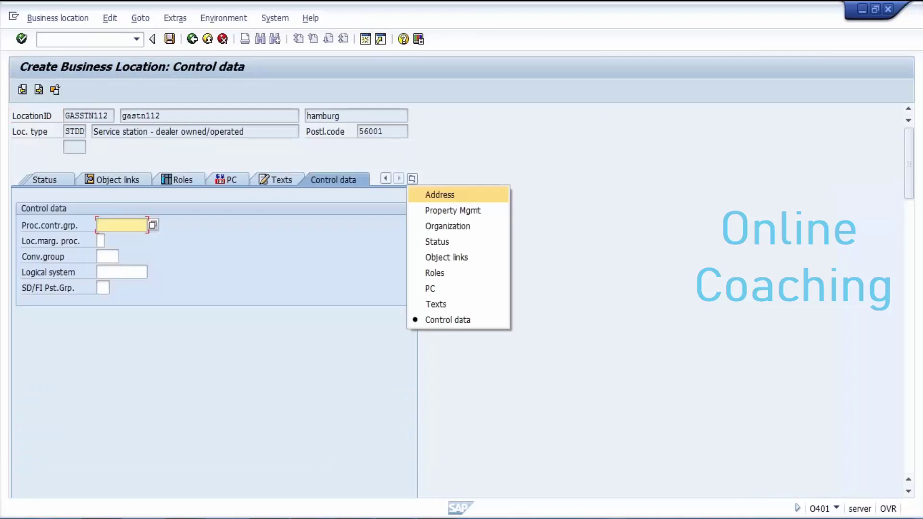
click(440, 194)
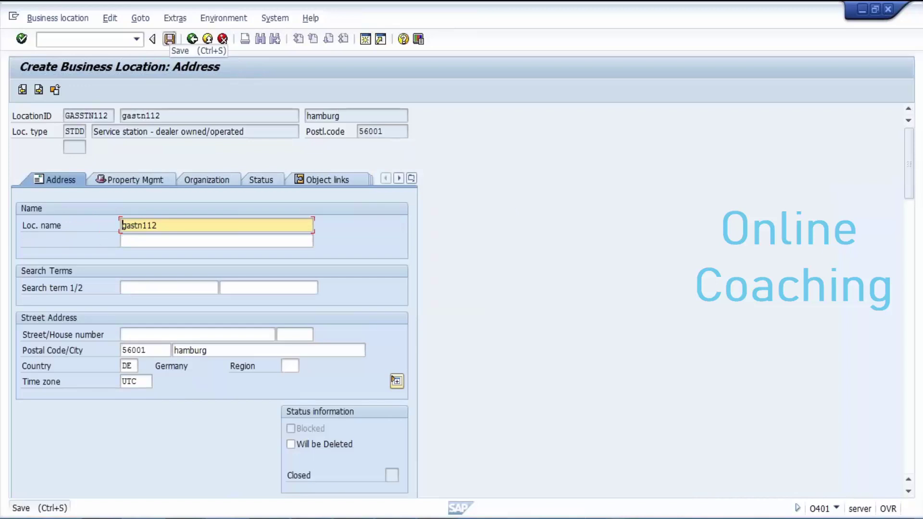
click(170, 39)
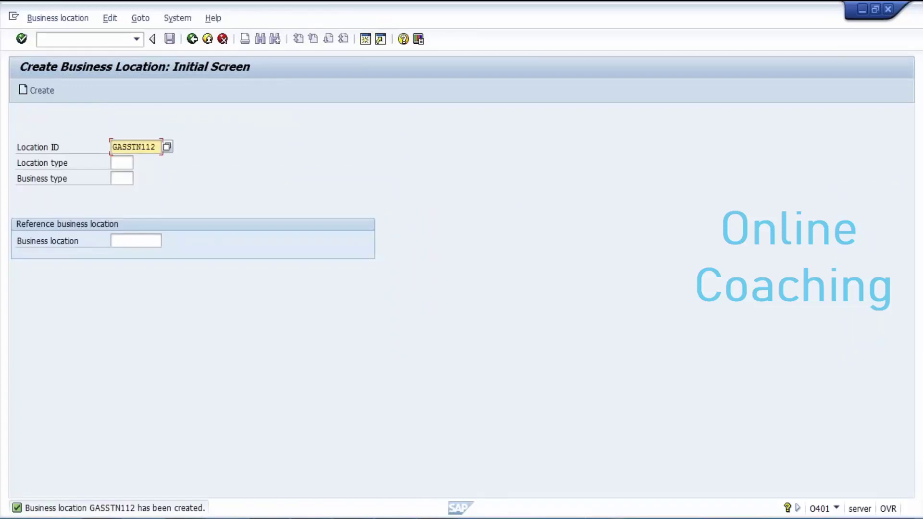
Keep location ID GASSTN112 and enter business type FUEL.
key(shift+Left)
key(shift+Left)
key(shift+Left)
key(shift+Left)
key(shift+Left)
key(shift+Left)
key(shift+Left)
key(shift+Left)
key(shift+Left)
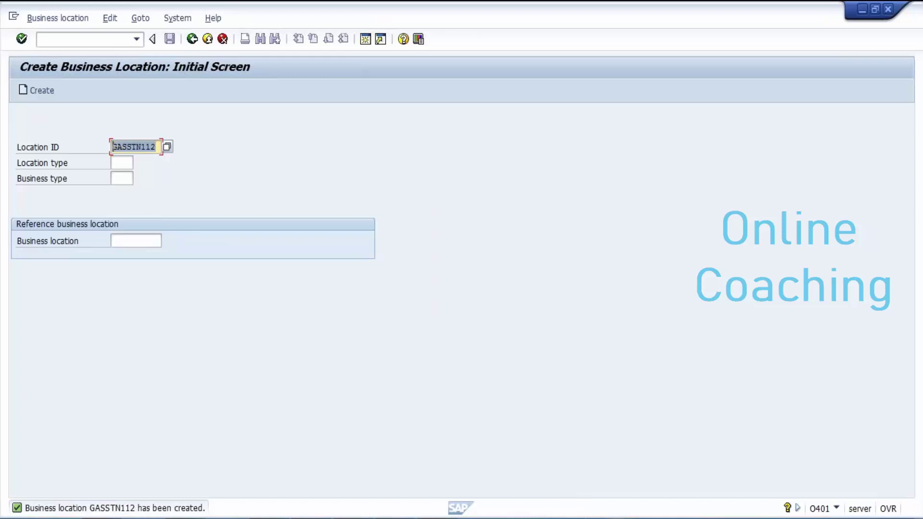
key(Left)
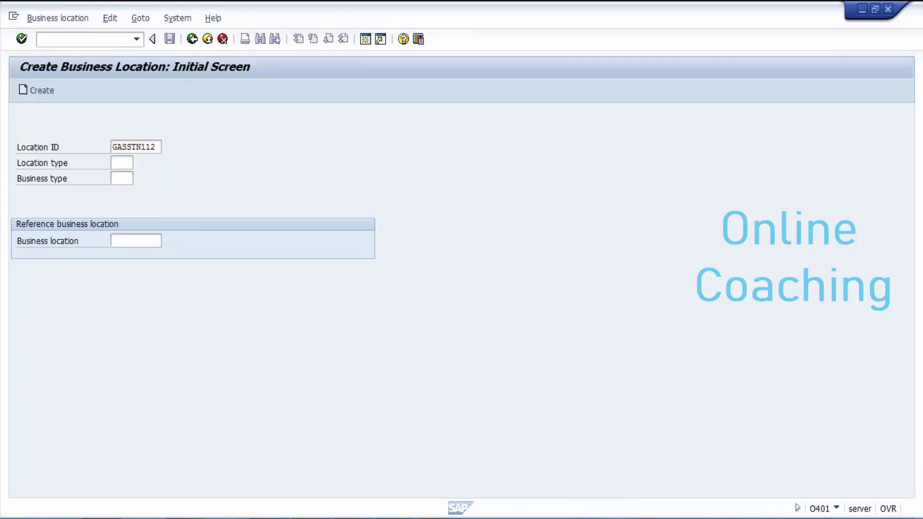
click(122, 178)
click(124, 189)
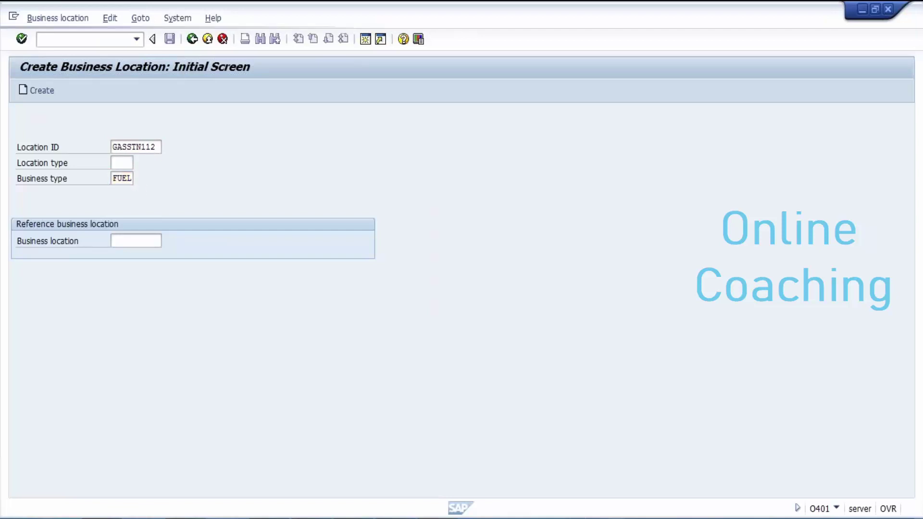
Review the FUEL location's Competitor, Texts and Control data sections, then attempt to save.
key(Return)
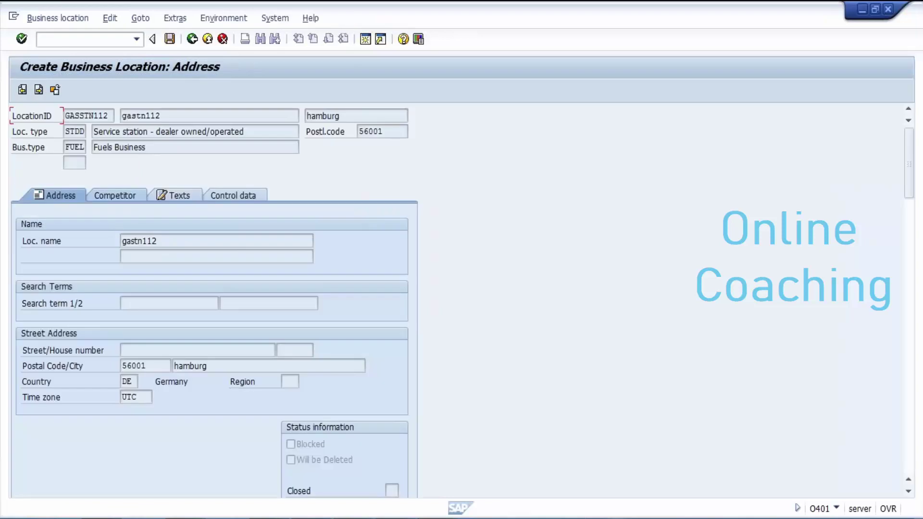
click(115, 195)
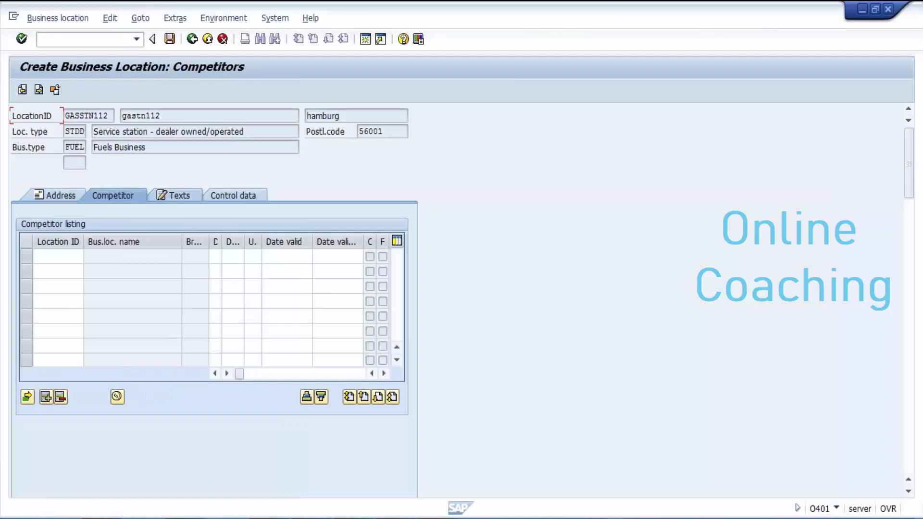
click(22, 90)
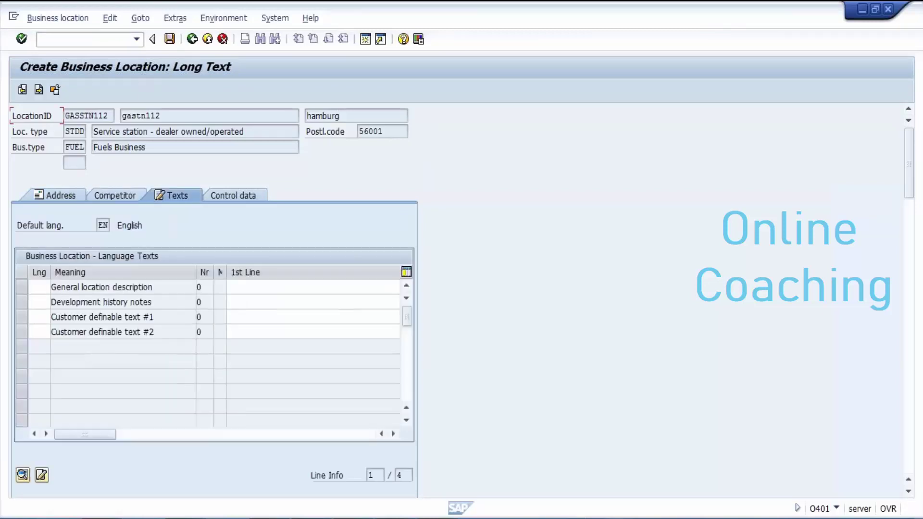
click(234, 196)
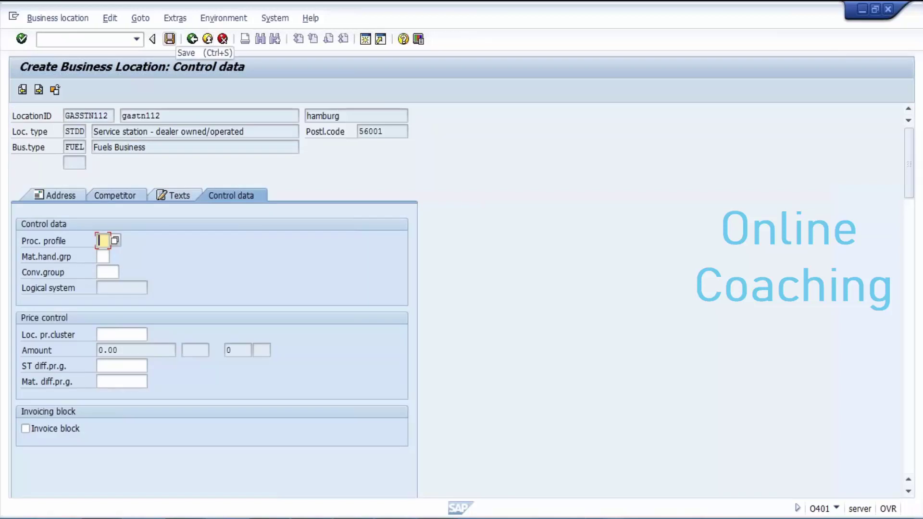
click(207, 38)
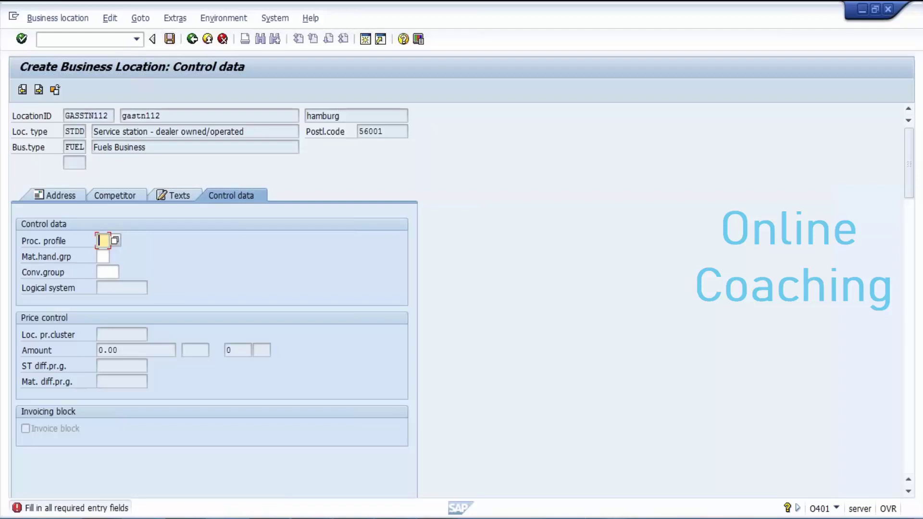
Set processing profile 01 (Dealer), save the location, and go back to Easy Access.
key(F4)
key(Return)
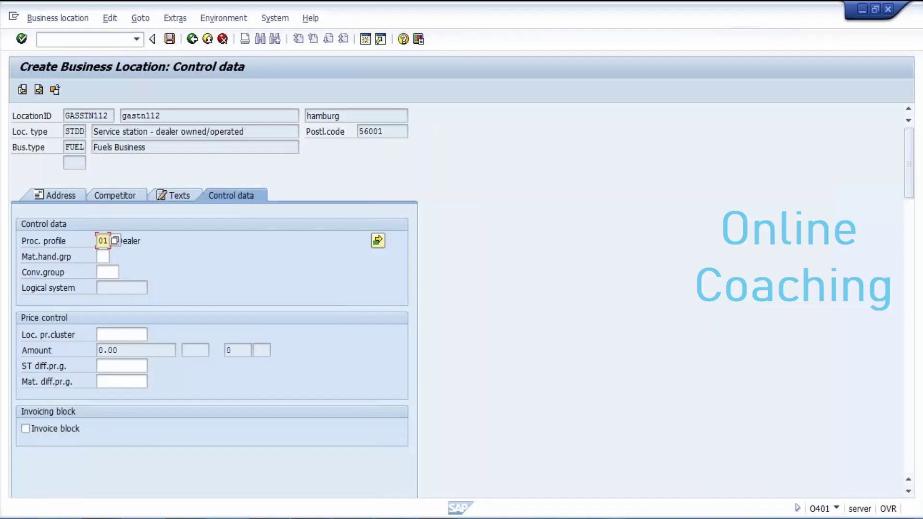
key(ctrl+s)
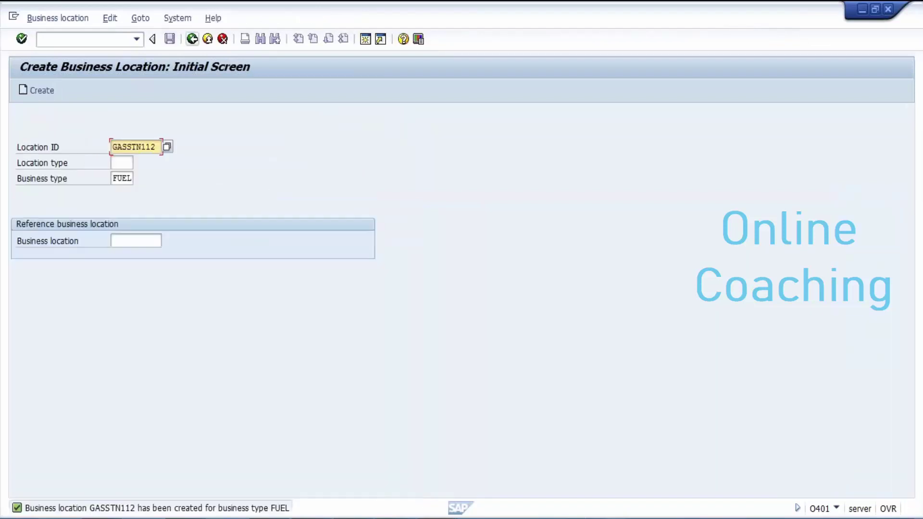
key(Return)
key(F3)
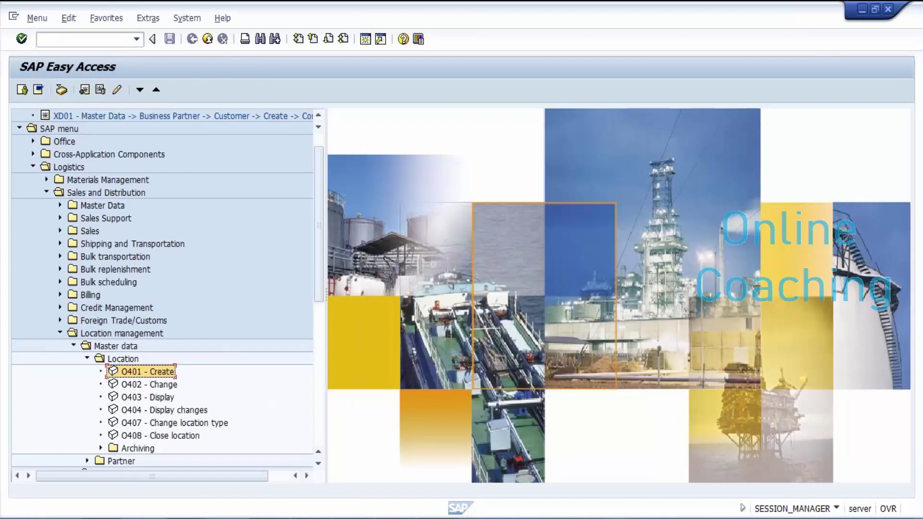
Bring the SSR DEMO Word document back to the front from the taskbar preview.
mouse_move(396, 518)
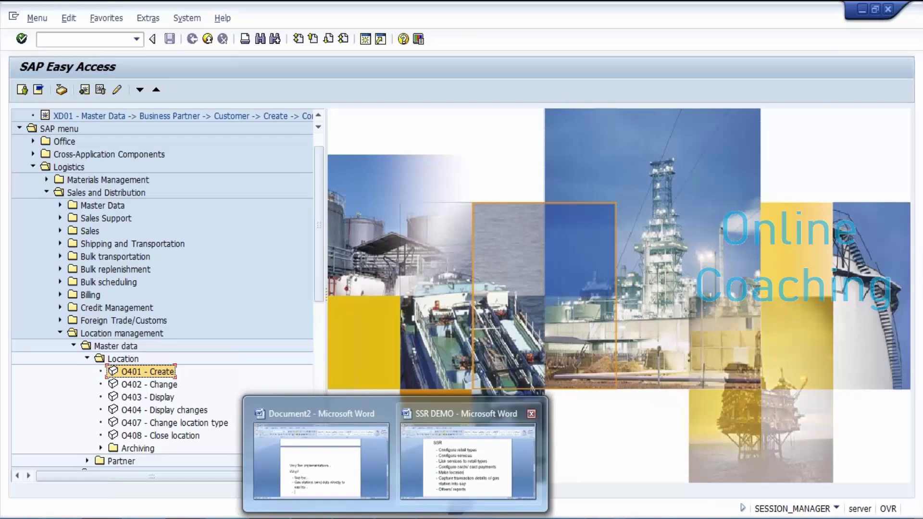
click(468, 461)
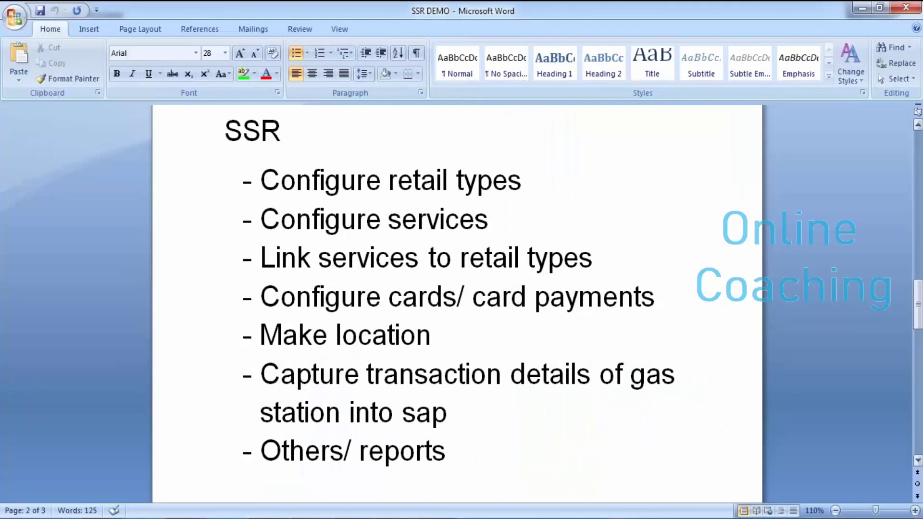
Scroll the SSR DEMO outline in Word down to its final REPORS item on page 3.
scroll(456, 303, down, 5)
scroll(457, 303, down, 2)
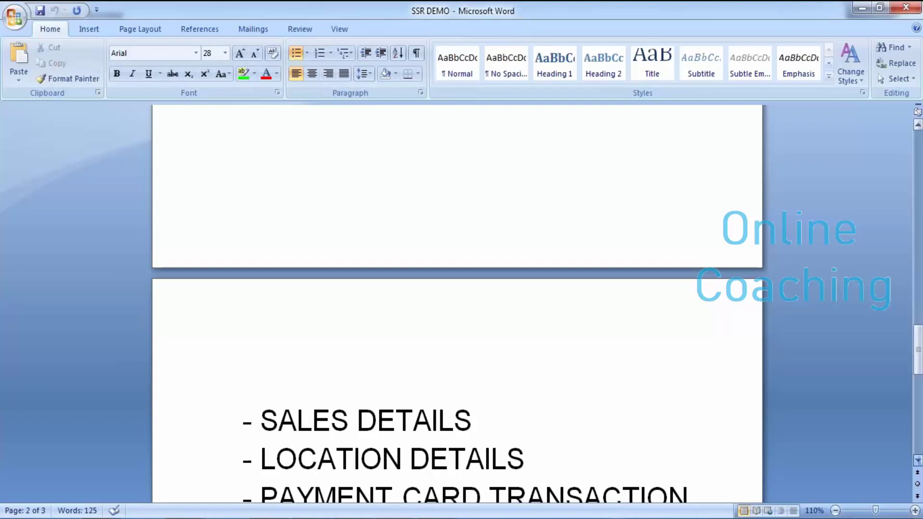
scroll(457, 303, down, 5)
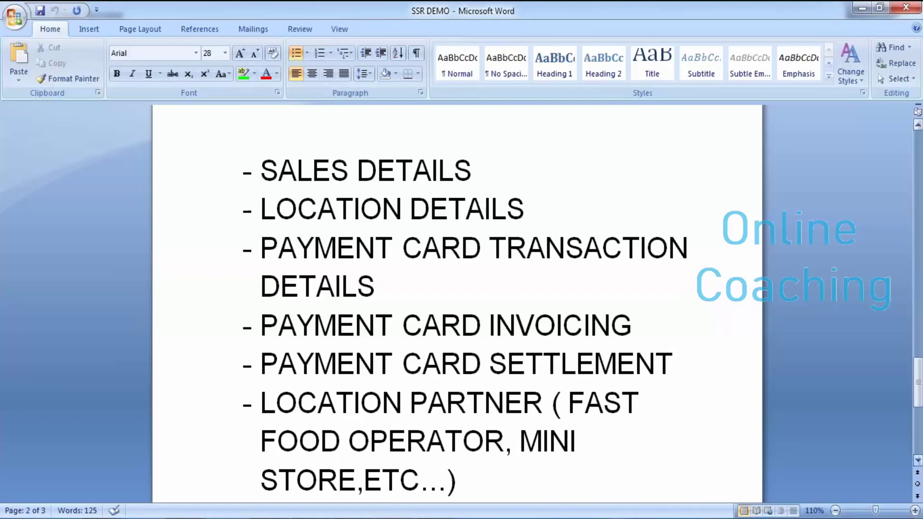
scroll(457, 303, down, 1)
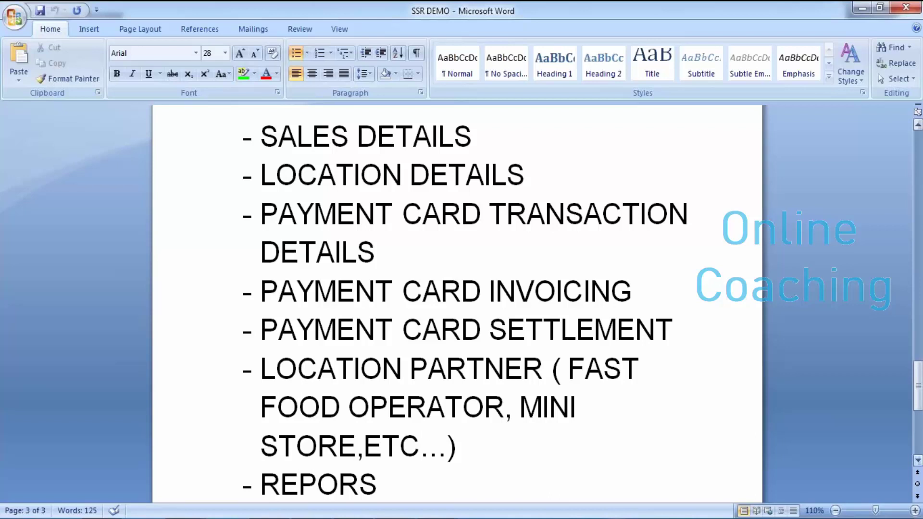
scroll(457, 303, down, 1)
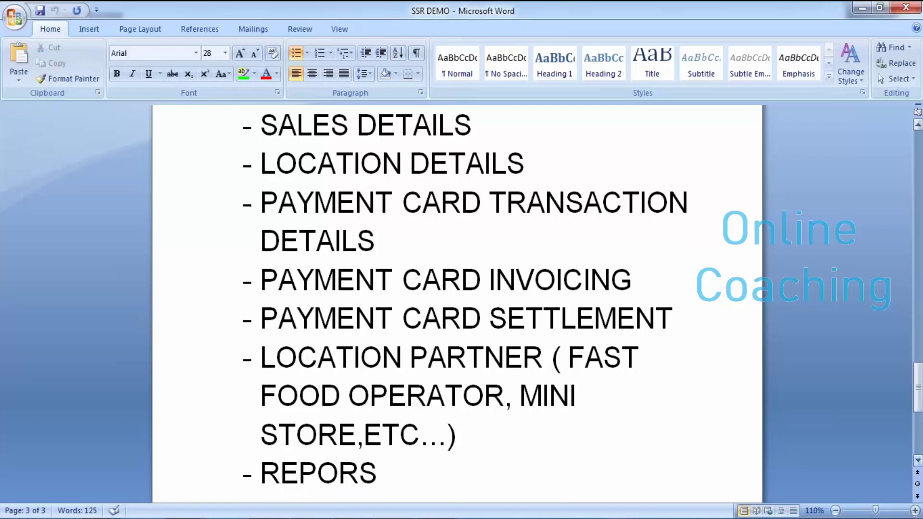
scroll(457, 303, down, 4)
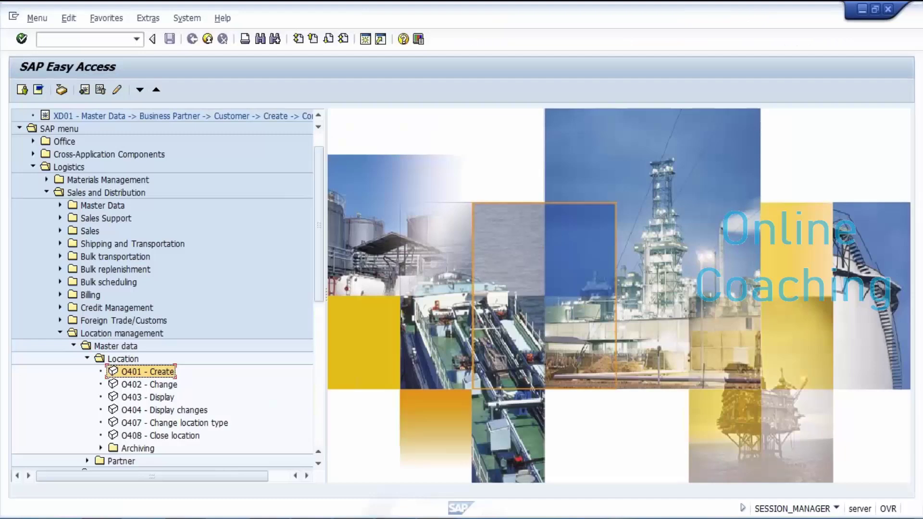
Expand Service Station Retailing > Clearing house to show O3RECH4 - Maintain, collapsing Location management Master data.
scroll(162, 288, down, 1)
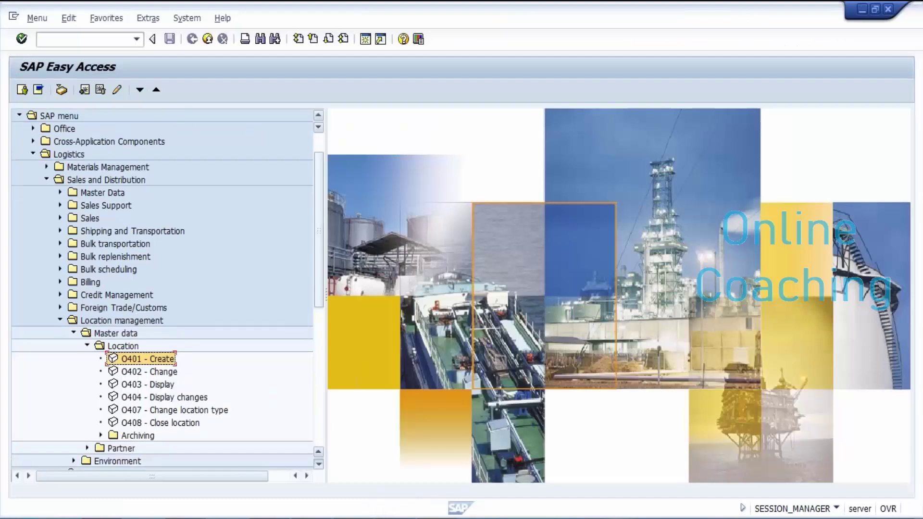
scroll(162, 289, down, 5)
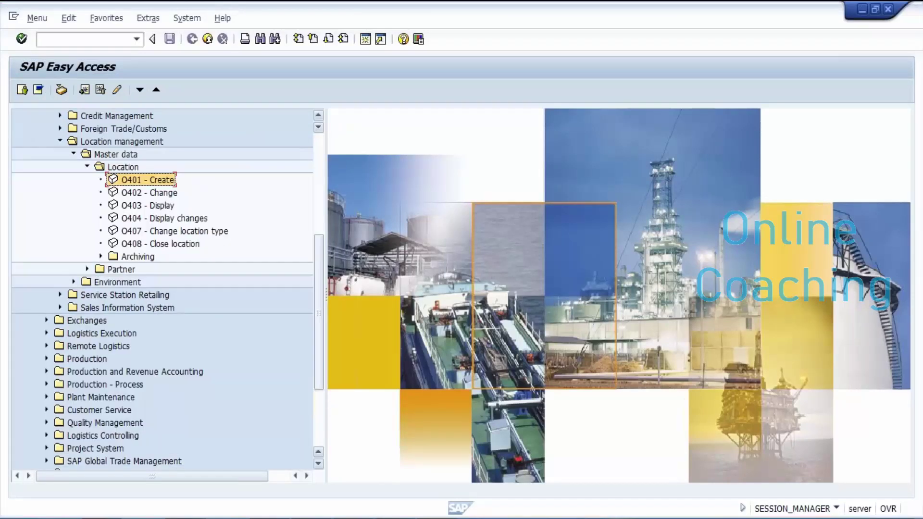
click(61, 294)
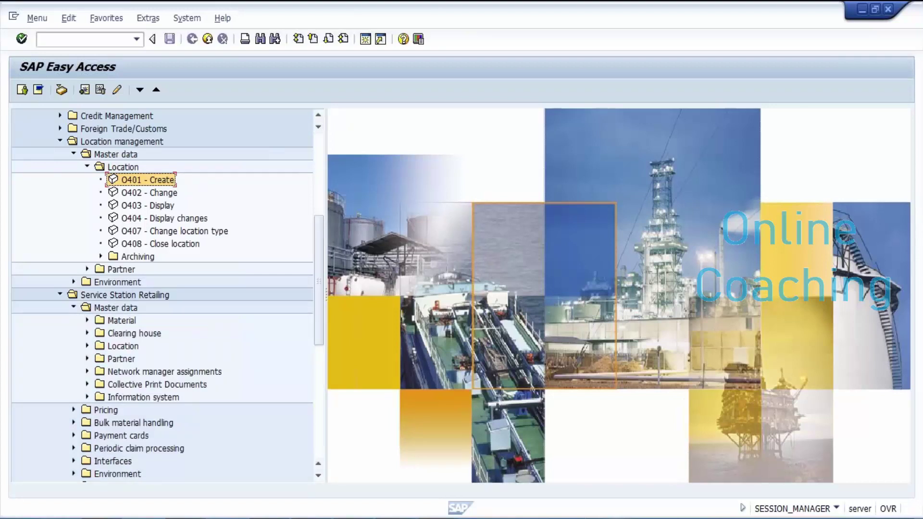
click(73, 154)
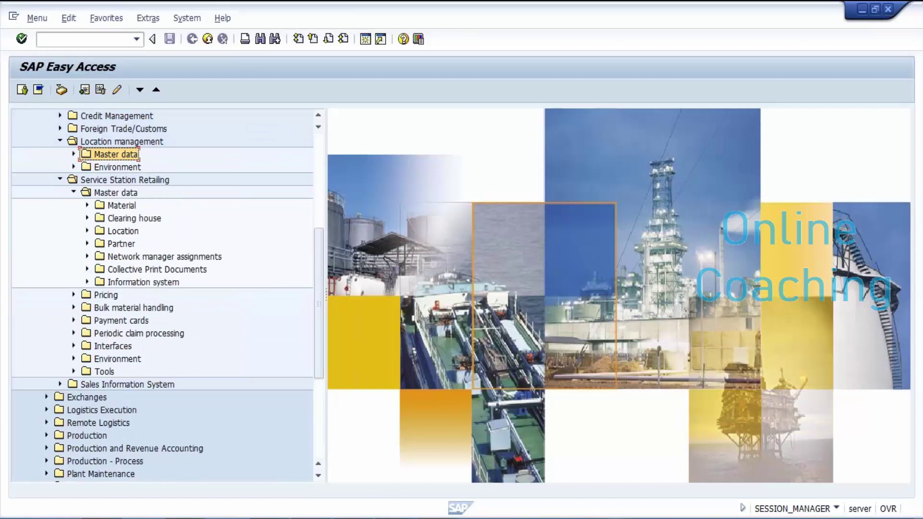
click(87, 217)
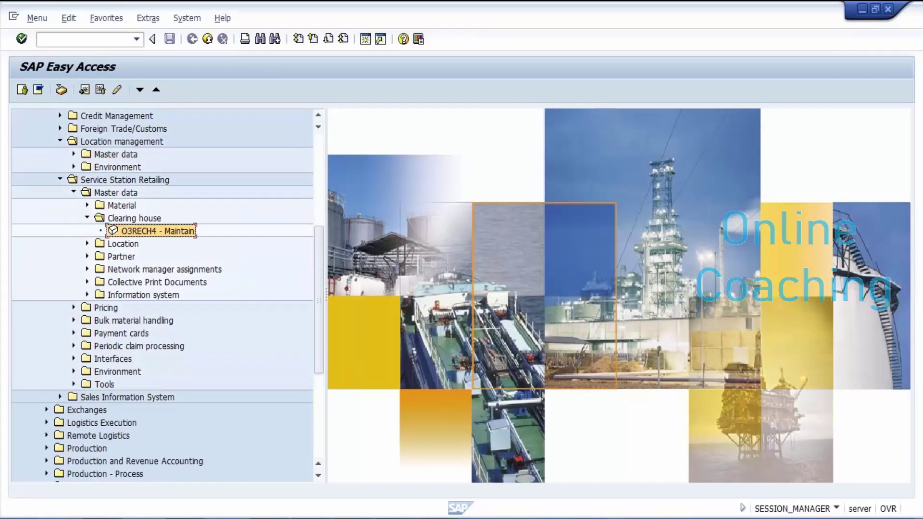